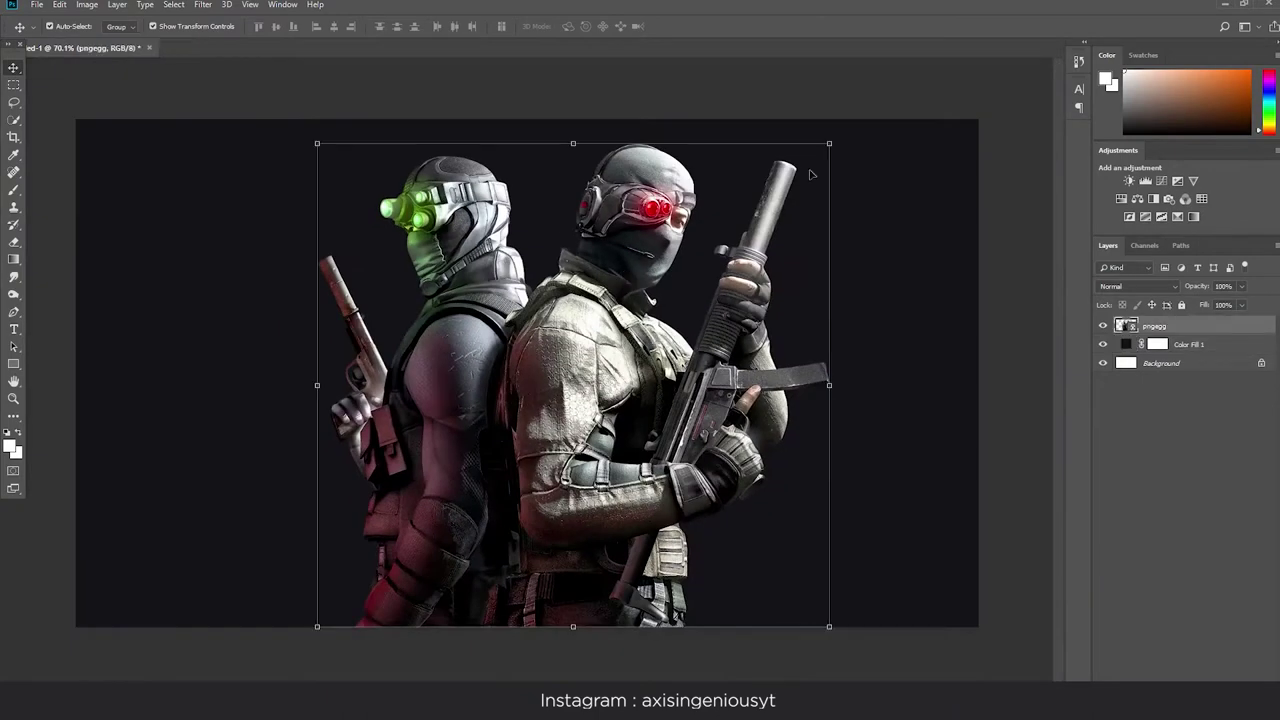
Resize the placed soldiers image and lower a layer's opacity to darken the garage scene.
mouse_move(829, 143)
left_mouse_down()
mouse_move(821, 150)
mouse_move(830, 142)
left_mouse_up()
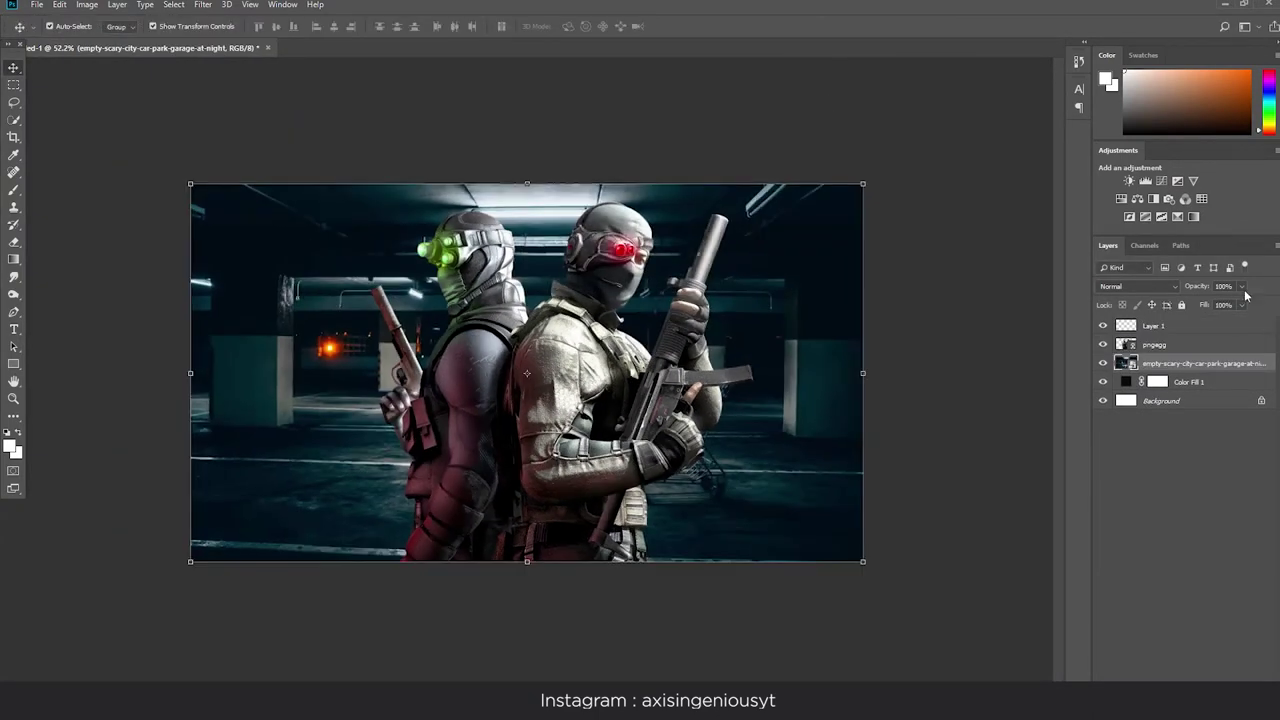
left_click_drag(1242, 286, 1196, 304)
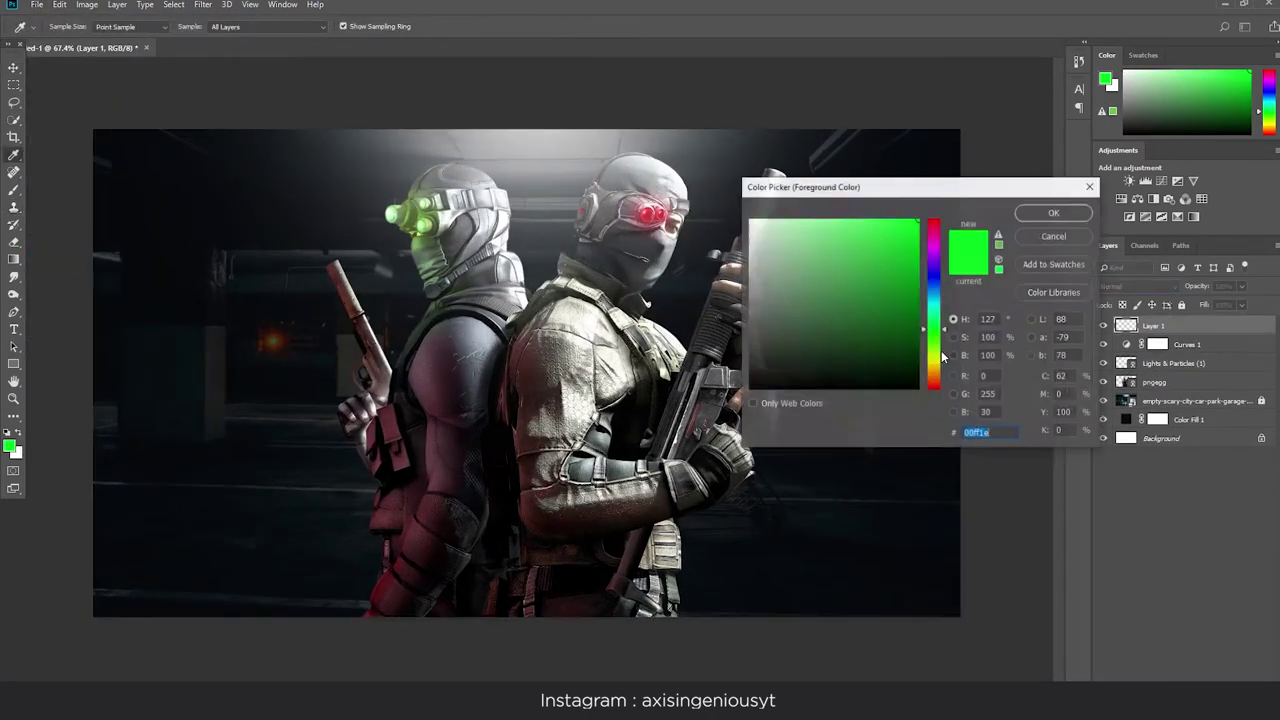
Paint a large 511 px soft red spot on Layer 1 right of the soldiers.
key("Return")
key("s")
left_click(57, 26)
left_click(868, 364)
key("Return")
left_click(57, 26)
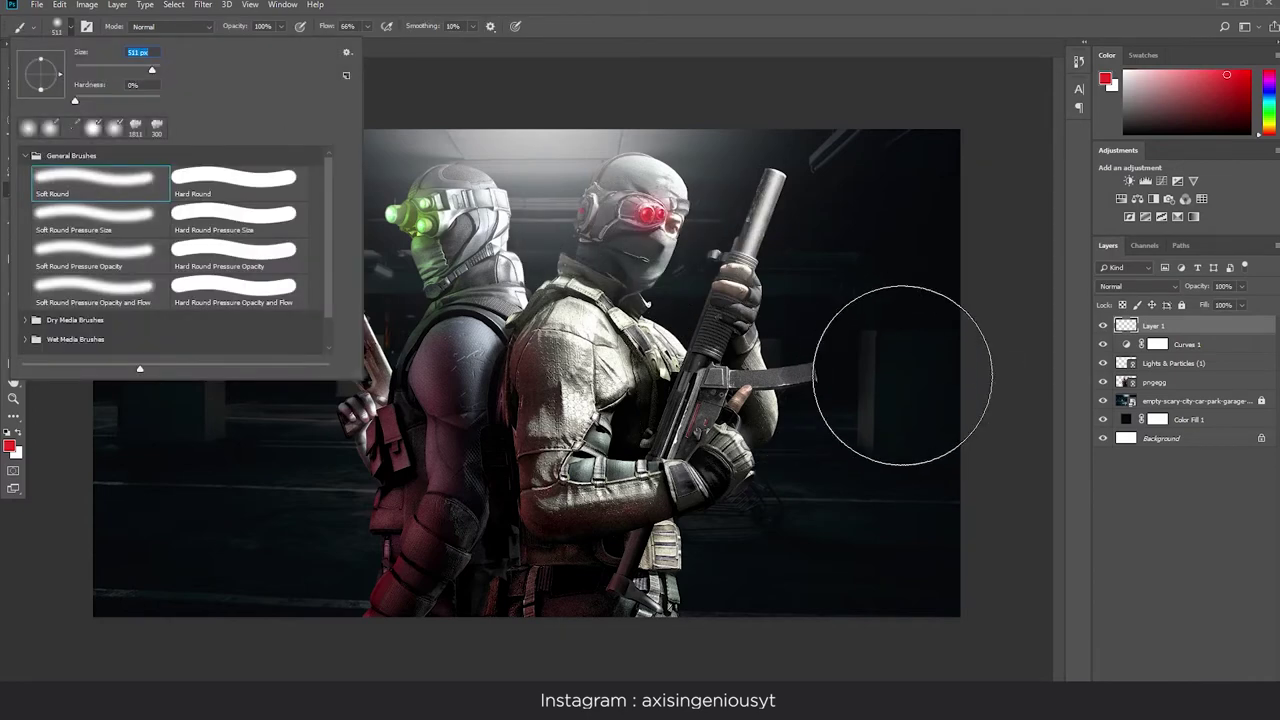
left_click(890, 370)
Soften the red spot with a Gaussian Blur and stretch the glow wider.
left_click(203, 4)
mouse_move(210, 156)
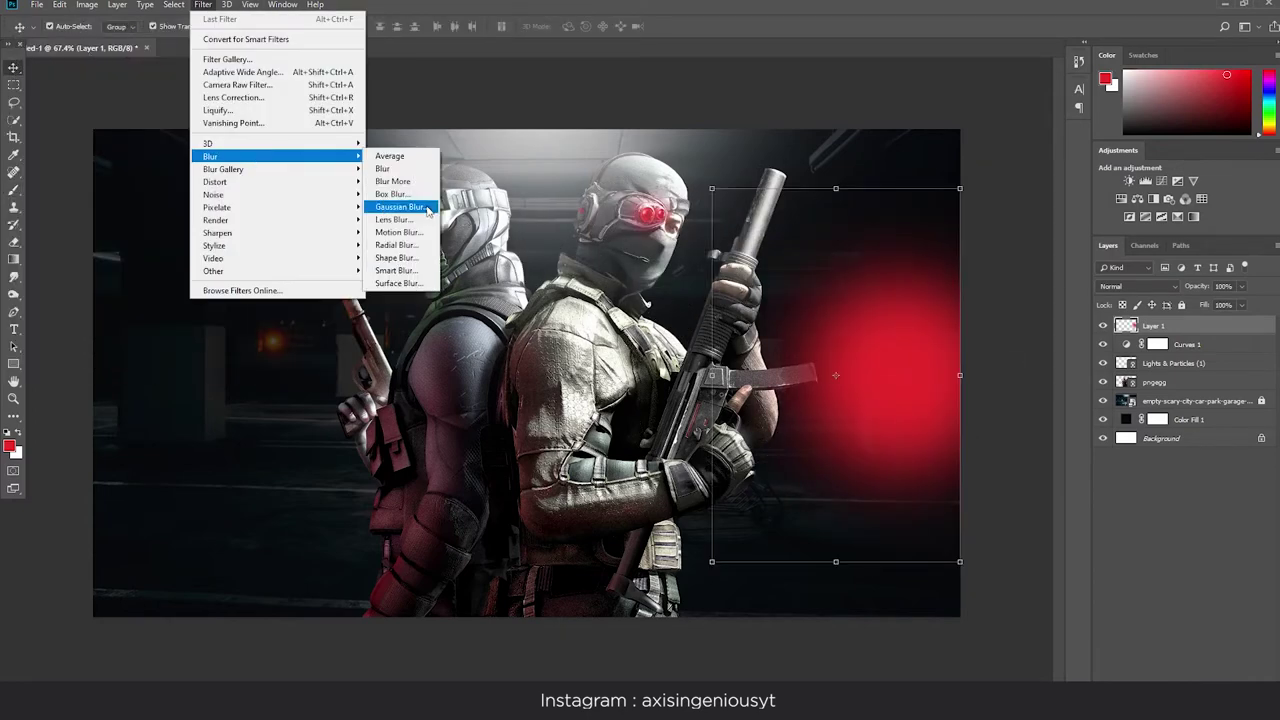
left_click(400, 289)
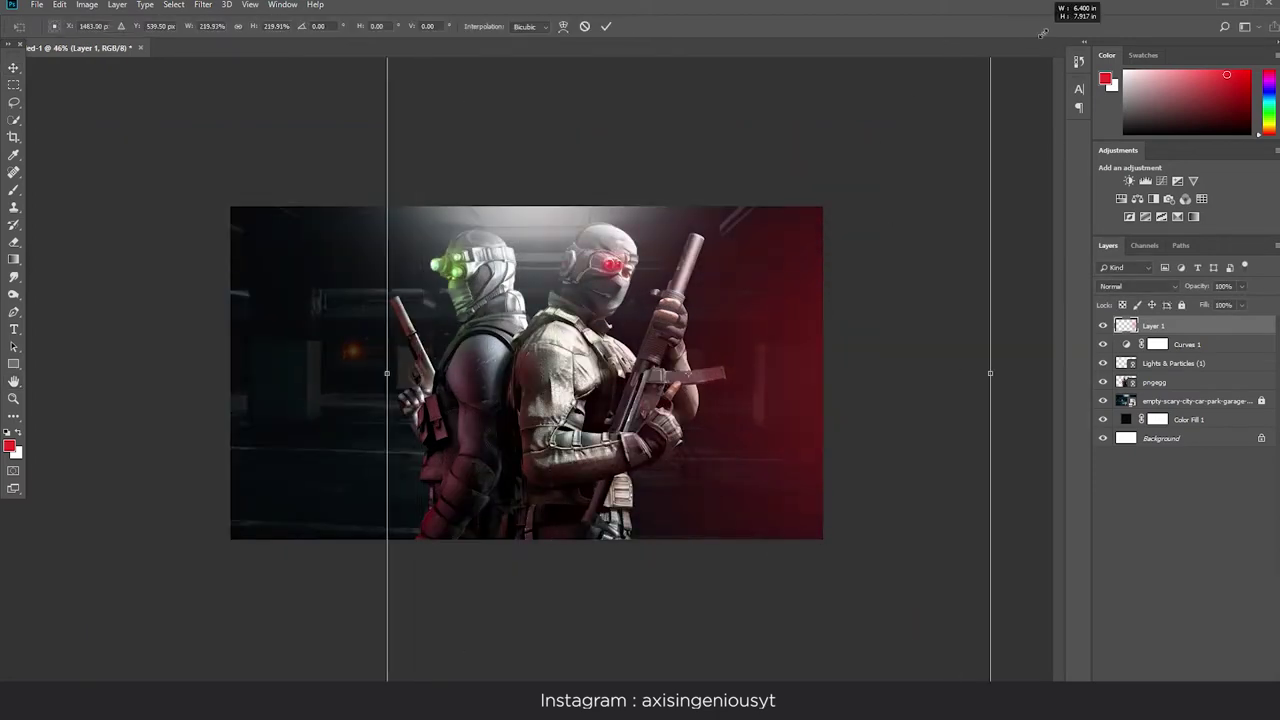
left_click_drag(828, 200, 889, 349)
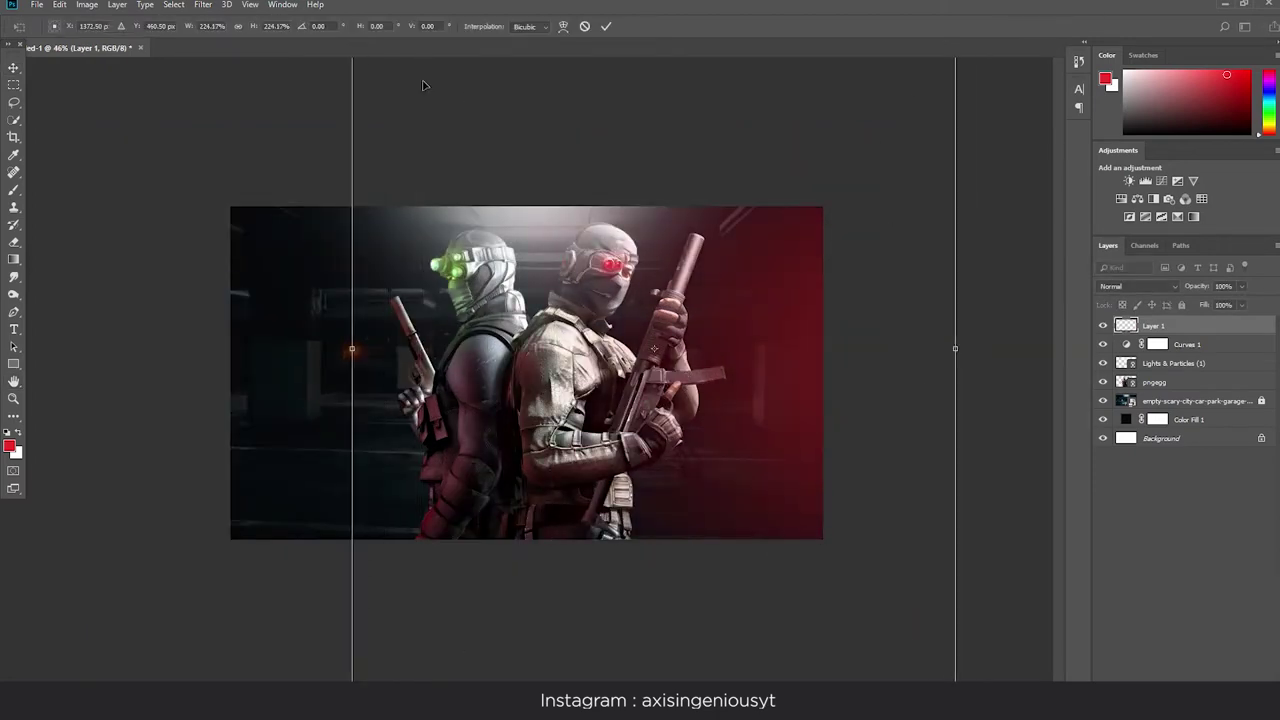
Duplicate the red glow layer, rotate the copy 180° and move it left.
key("Return")
key("ctrl+j")
key("ctrl+t")
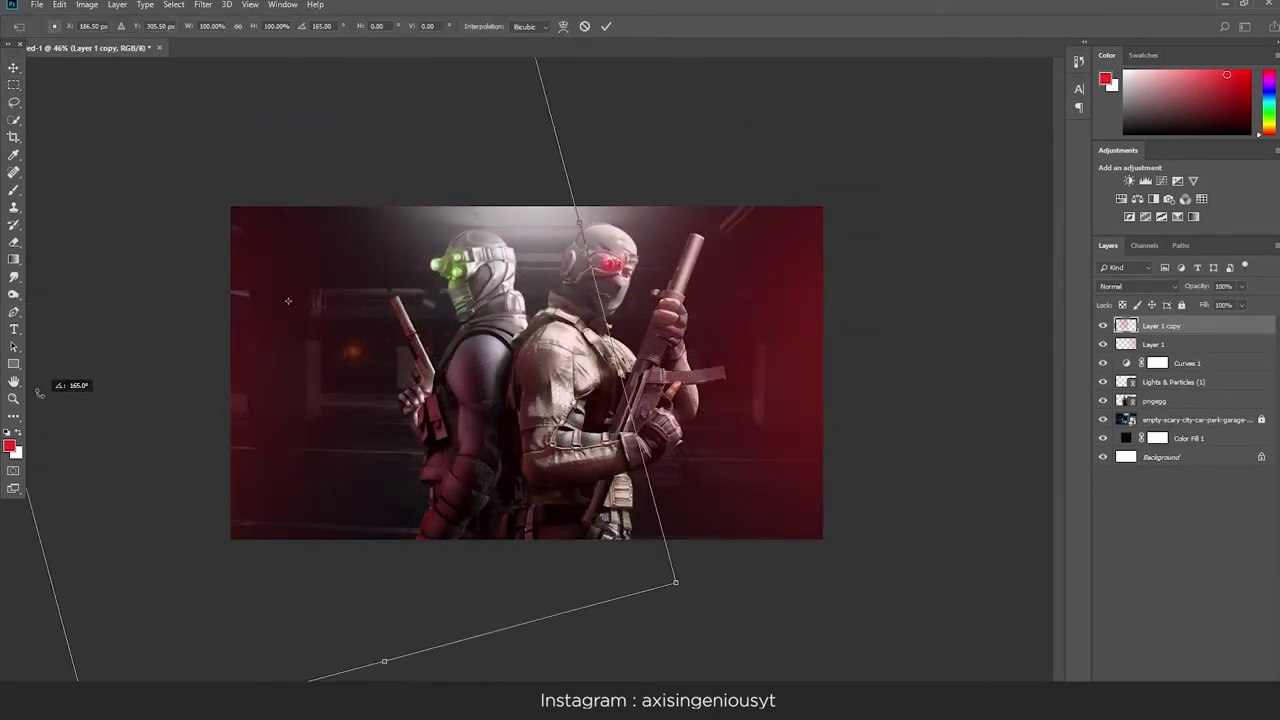
left_click_drag(990, 560, 40, 400)
left_click_drag(500, 370, 386, 380)
key("Return")
Add a bright green Color Overlay effect to the duplicate glow.
left_click(1125, 672)
left_click(1165, 612)
left_click(1080, 311)
left_click_drag(933, 385, 930, 325)
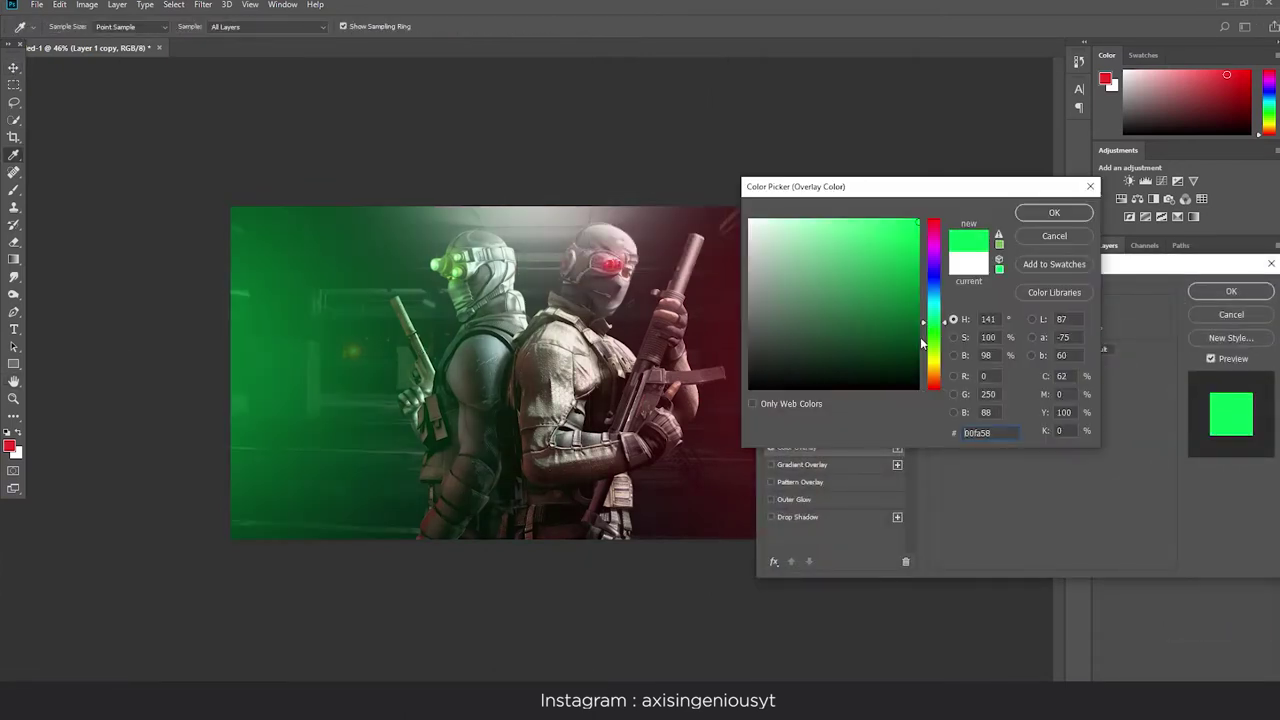
left_click(1054, 212)
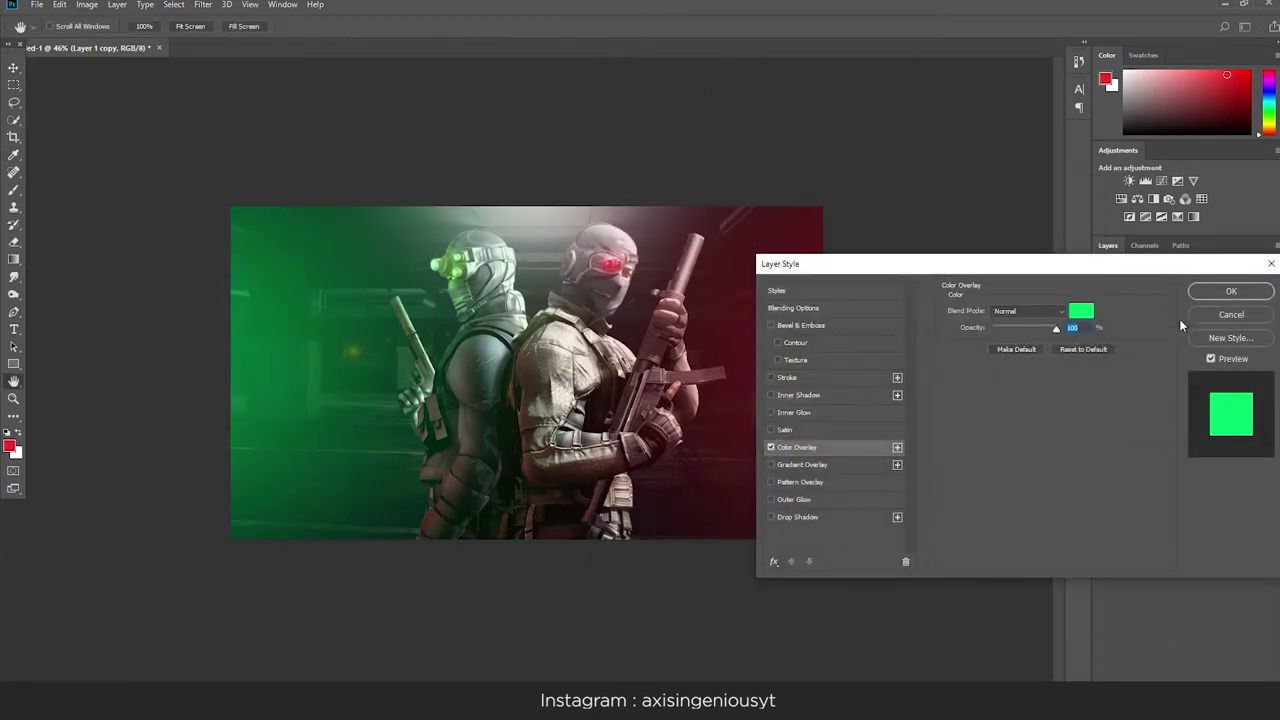
left_click(1231, 291)
Shift the green glow further left and dim it to 61% opacity.
key("v")
left_click_drag(863, 526, 240, 404)
key("ctrl+t")
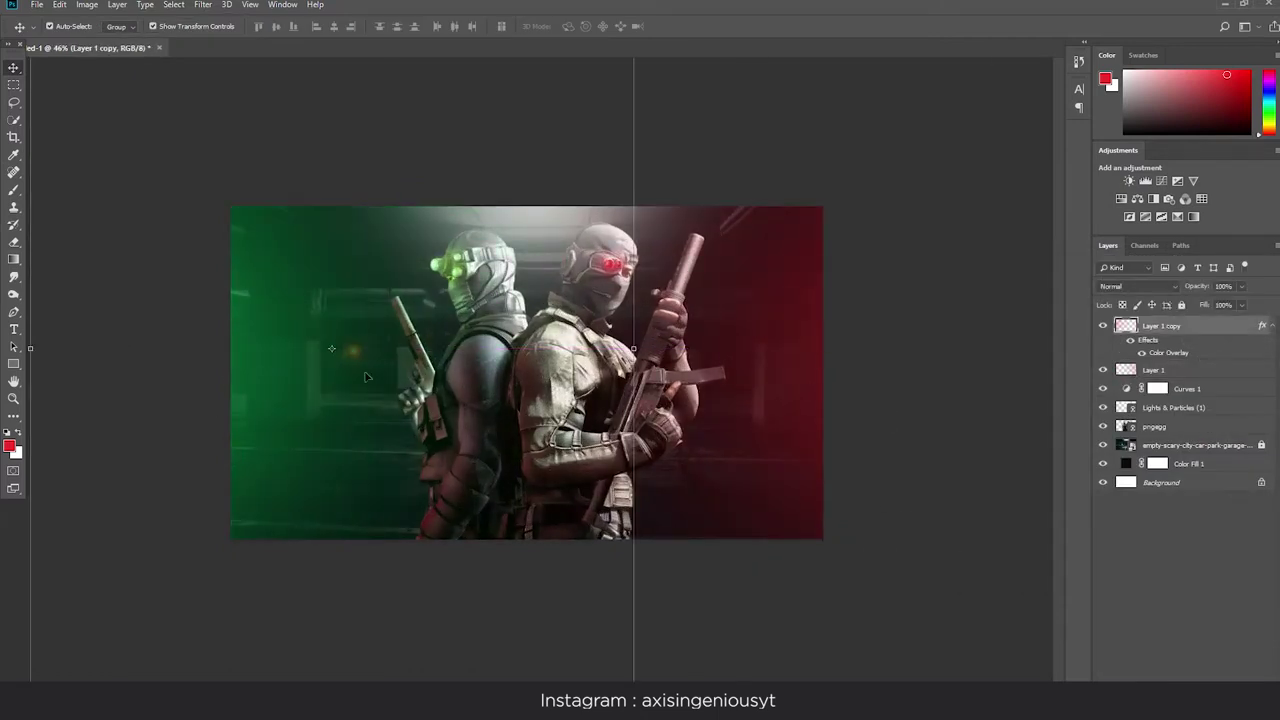
left_click_drag(1249, 286, 1216, 305)
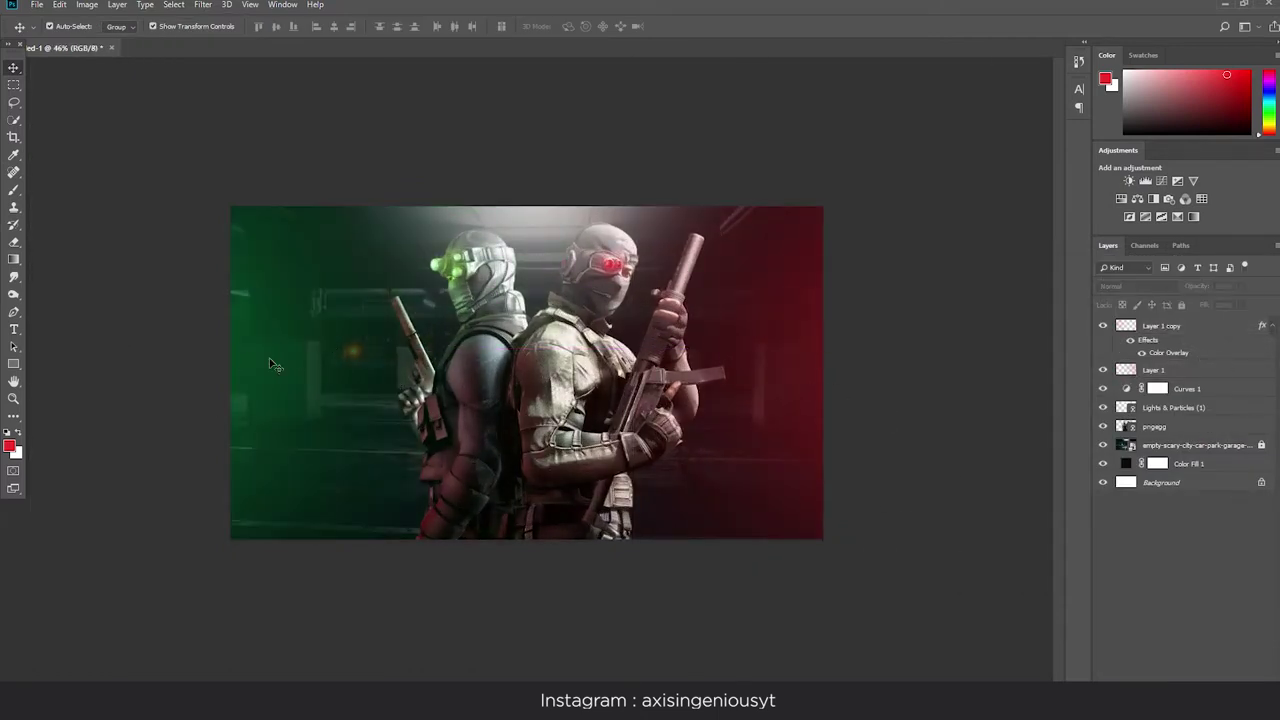
Select both the red and green glow layers and group them together.
left_click(1135, 370)
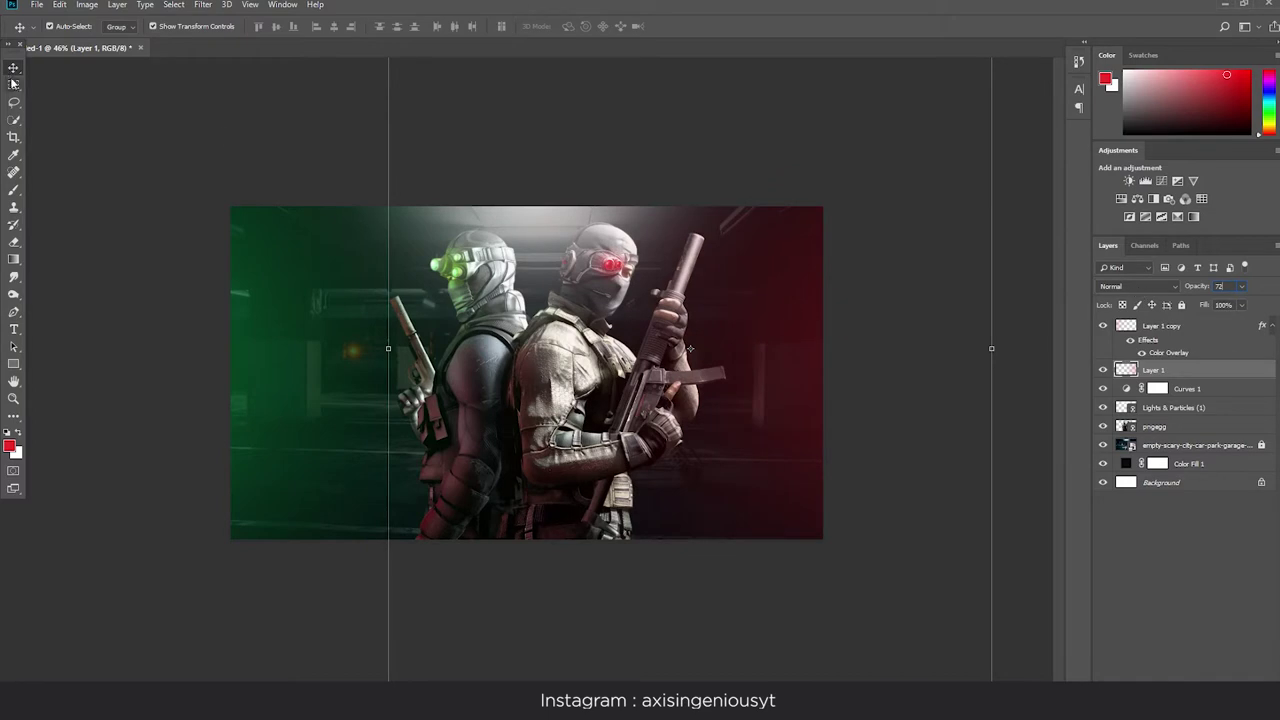
left_click(1160, 370, "ctrl")
key("ctrl+g")
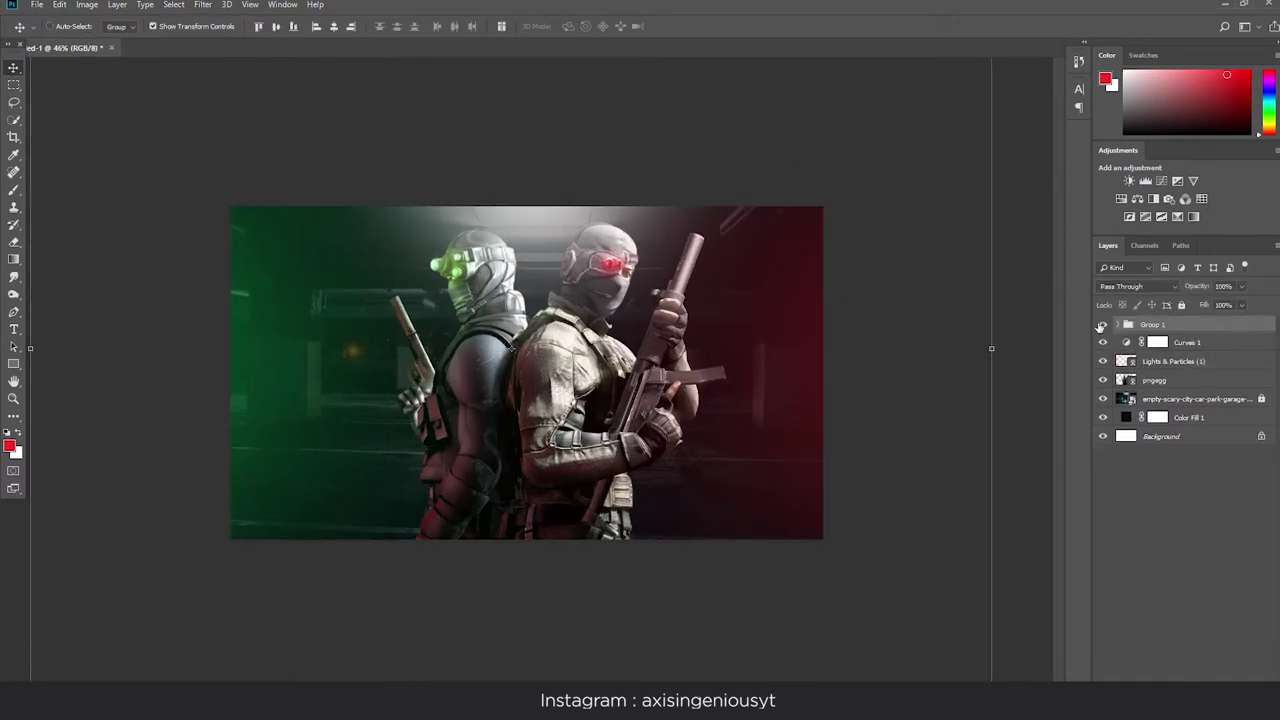
key("ctrl+plus")
Add a new layer clipped to pngegg and set a soft brush of about 152 px.
left_click(1184, 388)
right_click(1184, 392)
left_click(1010, 390)
key("b")
scroll(380, 592, "up", 3)
scroll(380, 592, "up", 2)
left_click(68, 26)
left_click_drag(140, 76, 125, 76)
key("Return")
Make green the painting colour and set Layer 2 to Soft Light blending.
left_click(9, 446)
left_click(1054, 209)
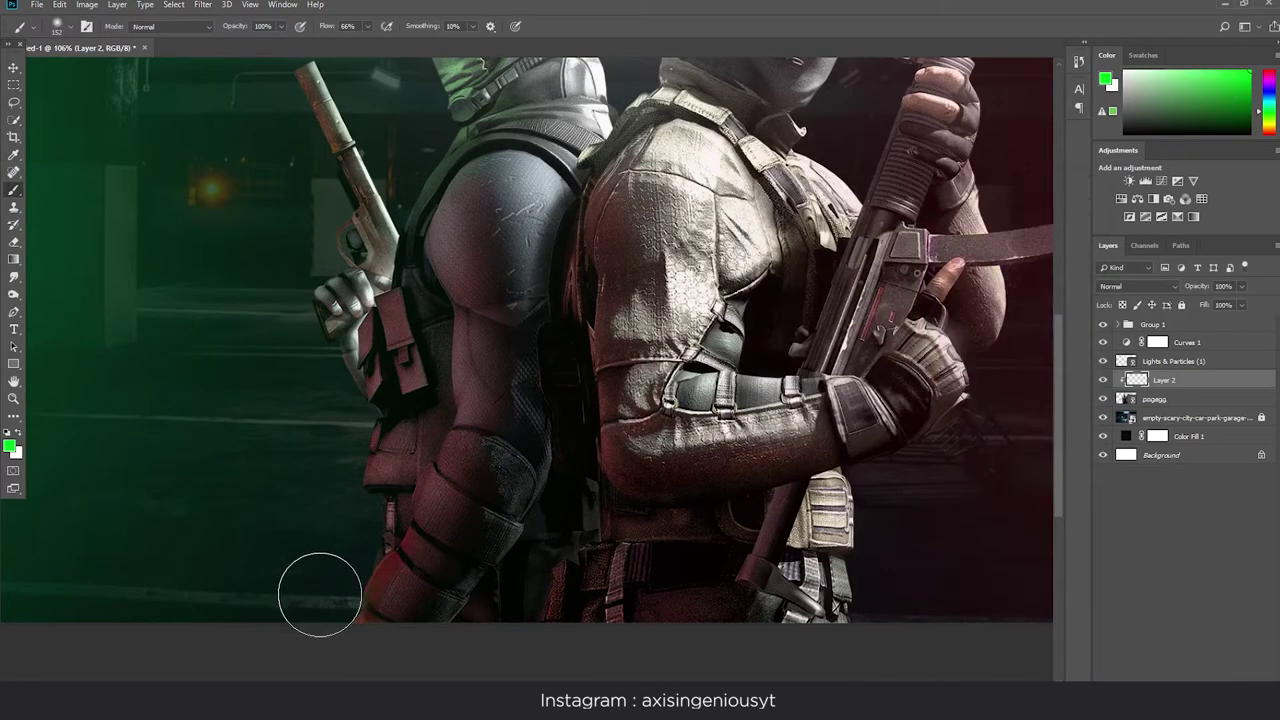
scroll(290, 339, "down", 3)
left_click(1140, 286)
left_click(1108, 449)
left_click(1140, 286)
left_click(1110, 460)
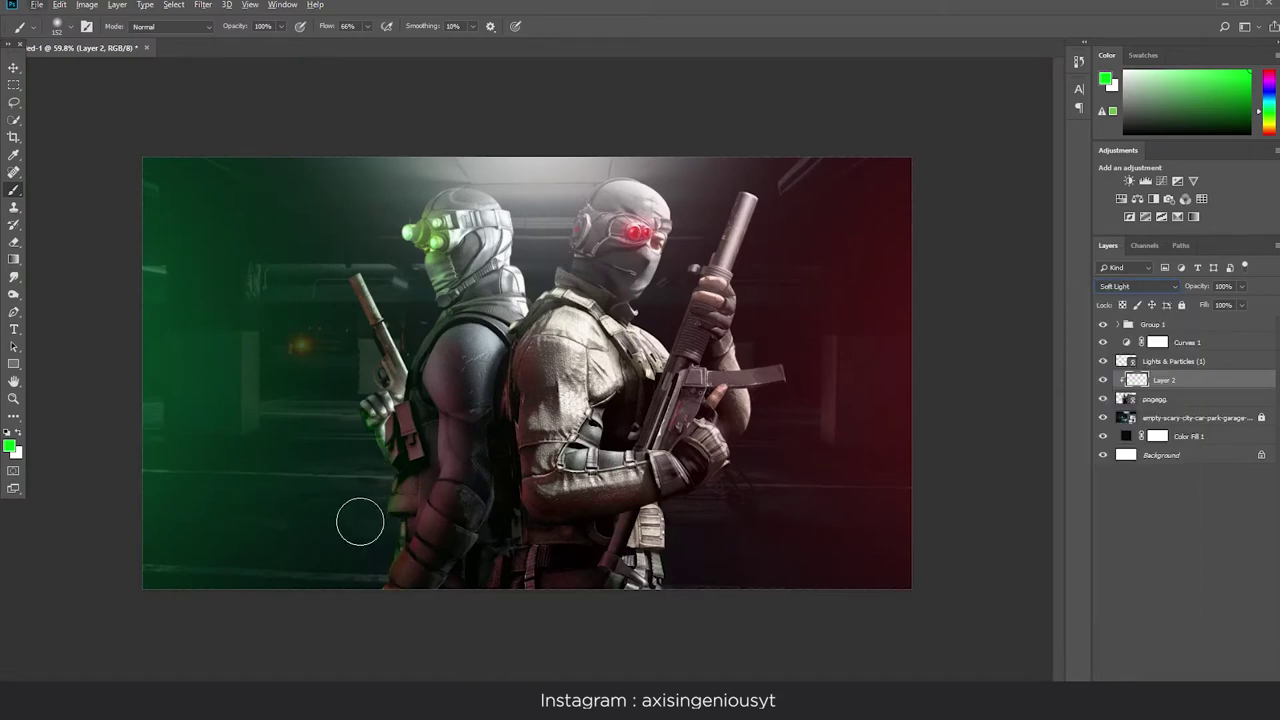
Paint green light along the left soldier's arm and pistol.
scroll(357, 520, "up", 4)
left_click_drag(383, 625, 334, 434)
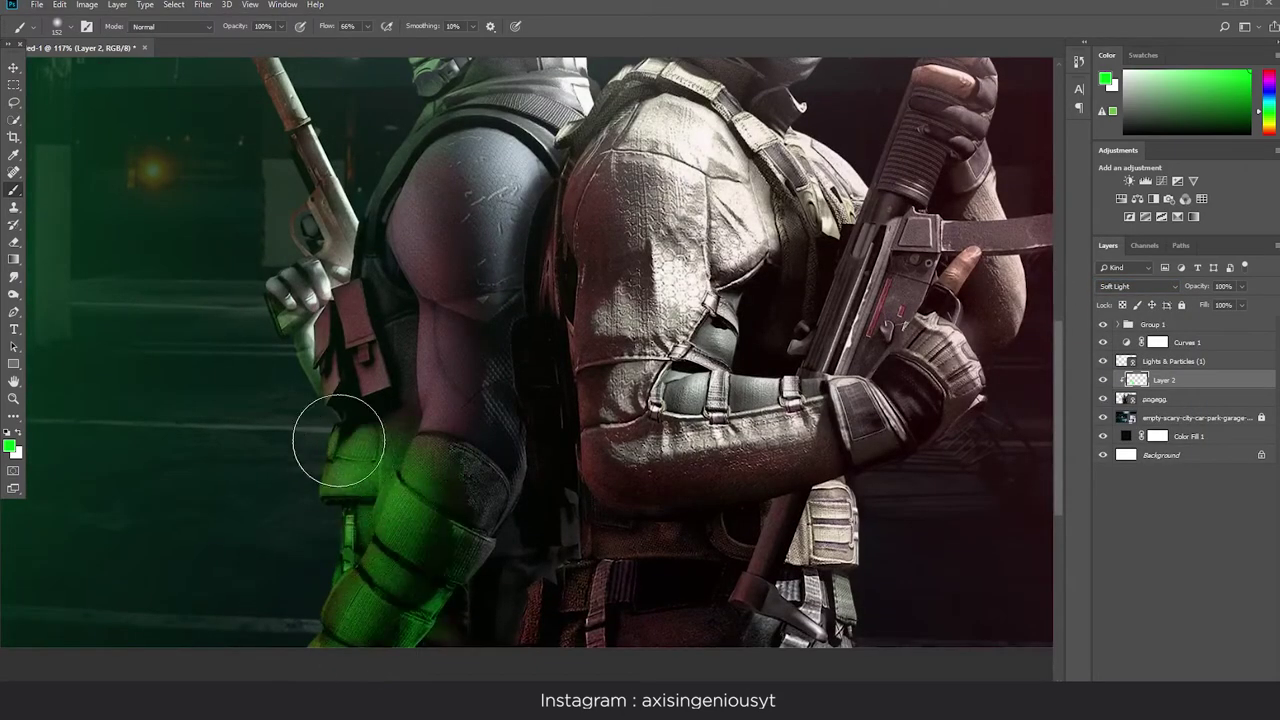
scroll(282, 398, "down", 3)
scroll(282, 398, "up", 4)
scroll(285, 377, "down", 2)
mouse_move(423, 414)
left_mouse_down()
mouse_move(366, 400)
mouse_move(433, 491)
left_mouse_up()
scroll(366, 400, "down", 3)
scroll(411, 383, "down", 2)
scroll(411, 383, "up", 1)
Erase excess green from the left soldier's arm, then add a new clipped layer above Layer 2.
left_click(15, 246)
scroll(429, 314, "up", 3)
mouse_move(429, 314)
left_mouse_down()
mouse_move(457, 471)
mouse_move(457, 371)
mouse_move(390, 670)
left_mouse_up()
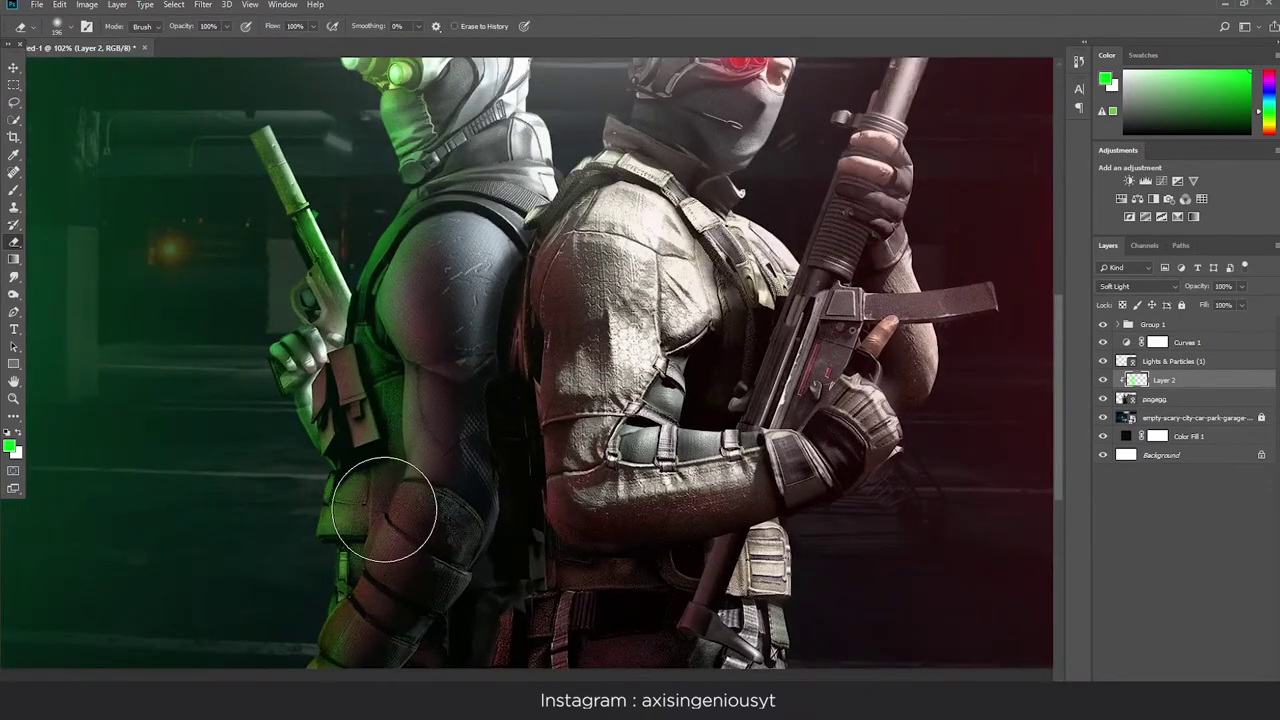
scroll(208, 478, "down", 3)
scroll(208, 478, "up", 5)
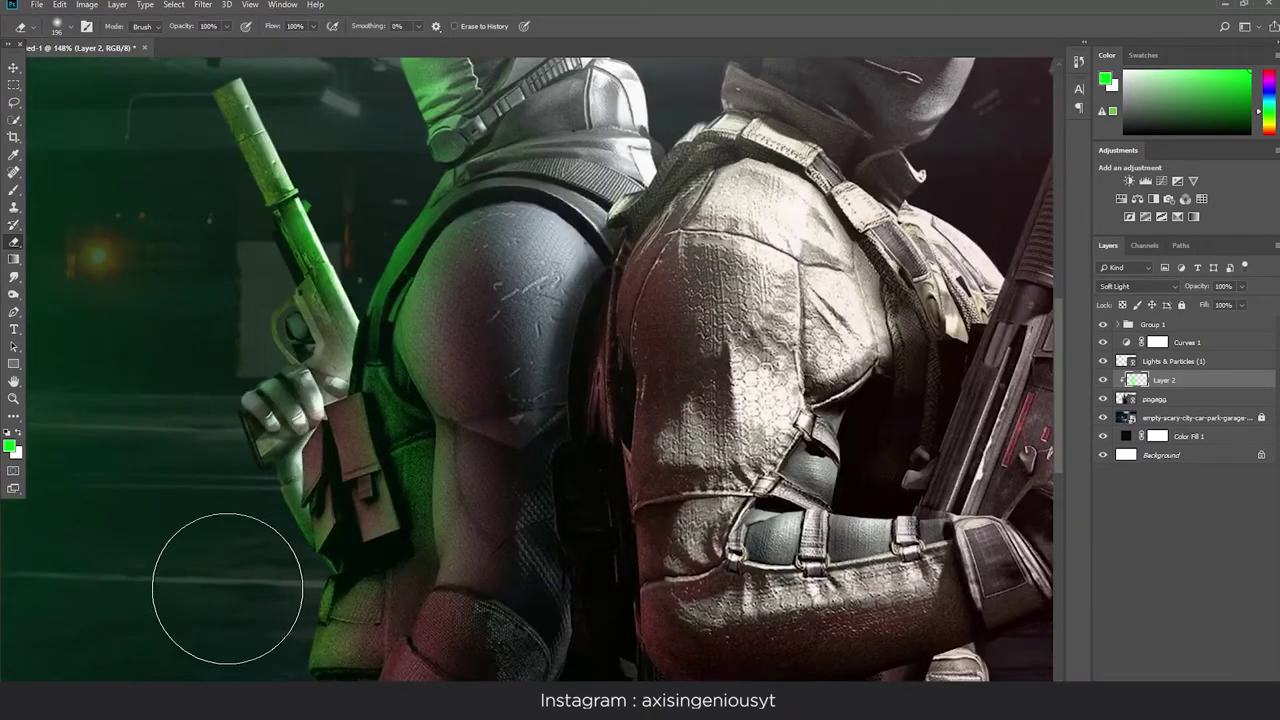
scroll(215, 478, "down", 2)
scroll(420, 503, "down", 2)
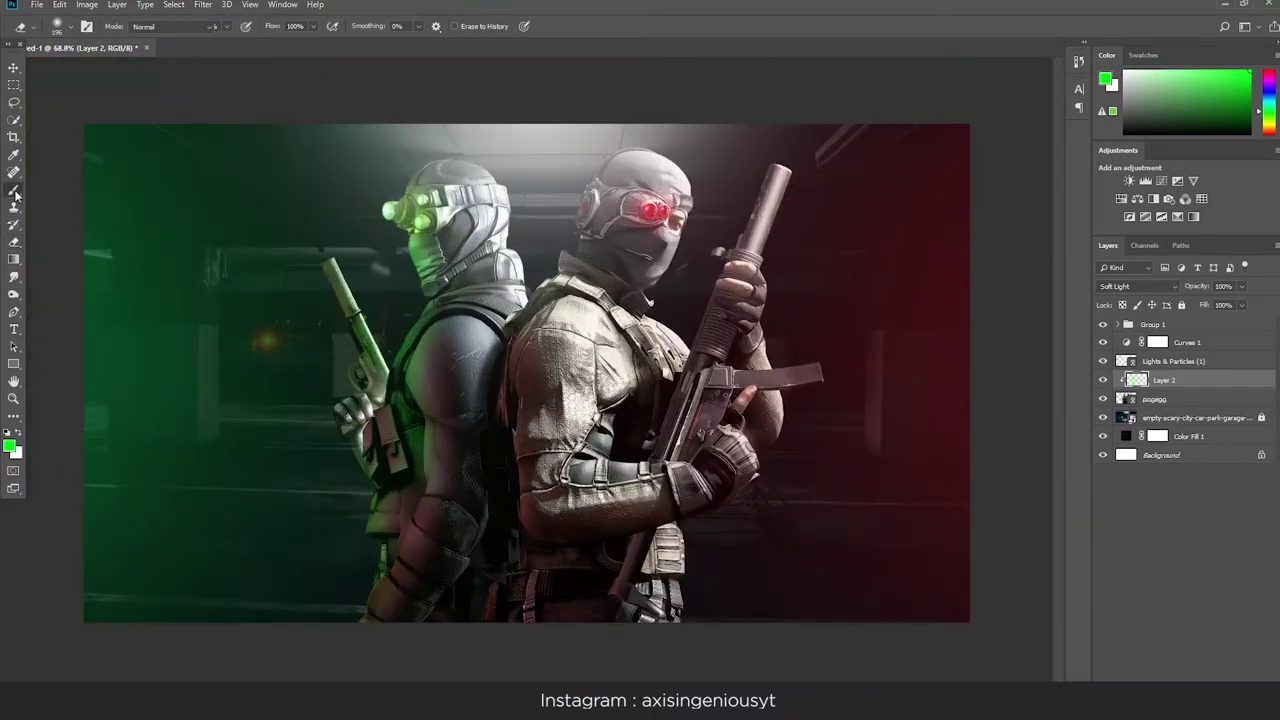
left_click(14, 190)
scroll(527, 373, "down", 1)
scroll(527, 373, "down", 1)
key("ctrl+shift+alt+n")
Make red the painting colour and set Layer 3 to Soft Light blending.
left_click(1088, 388, "alt")
left_click(1106, 79)
left_click(938, 215)
key("Return")
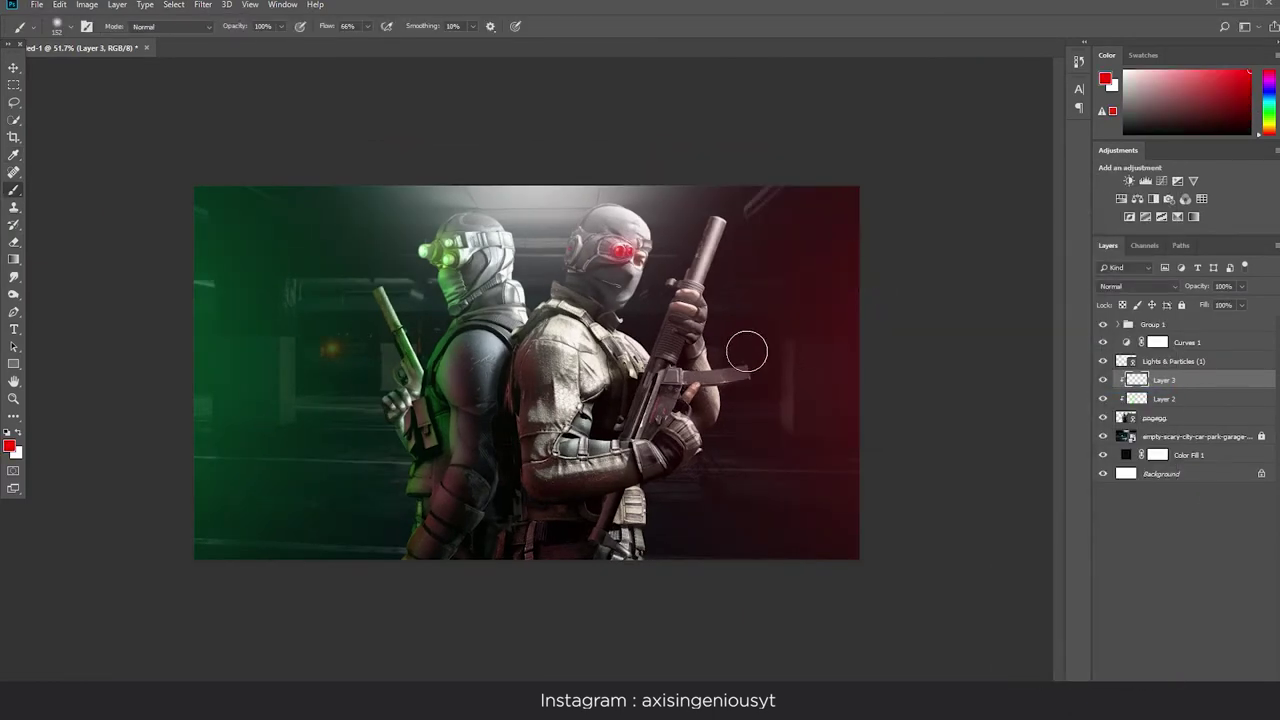
scroll(848, 313, "up", 4)
left_click(1138, 286)
left_click(1120, 457)
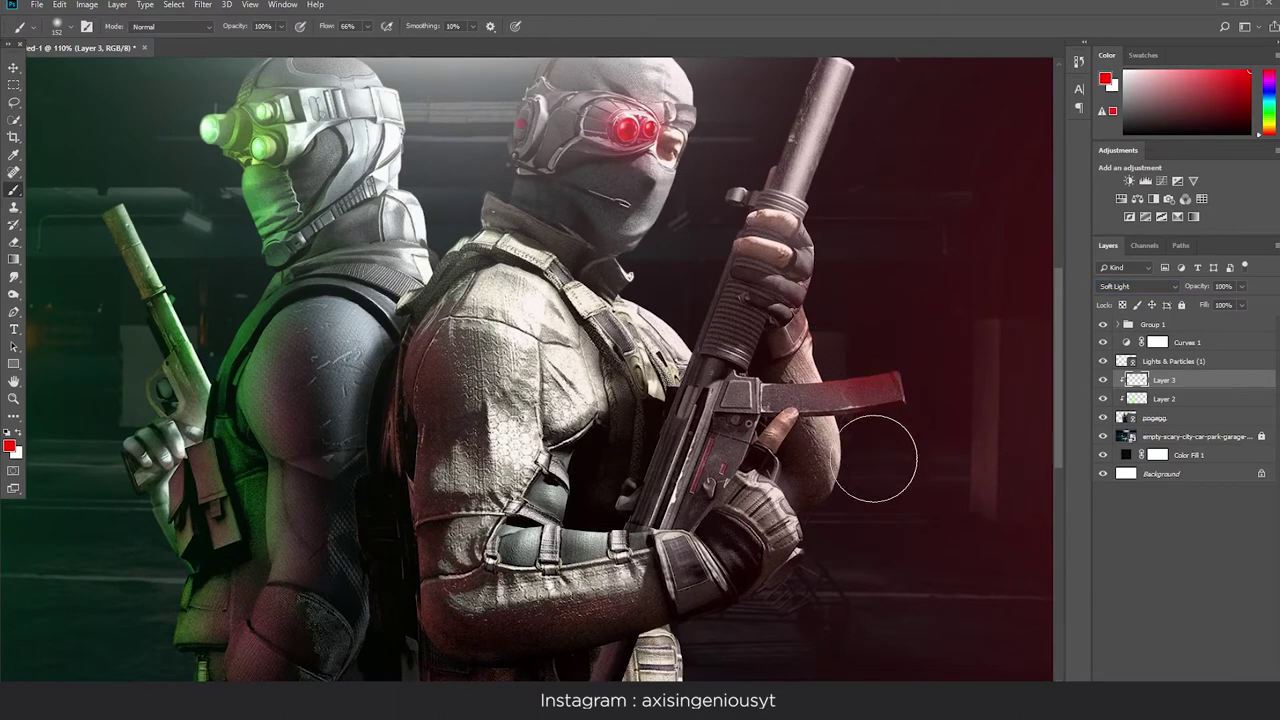
Trim the red light on the right soldier with the Eraser and select the pspgg soldiers layer.
scroll(876, 455, "down", 2)
scroll(697, 530, "down", 2)
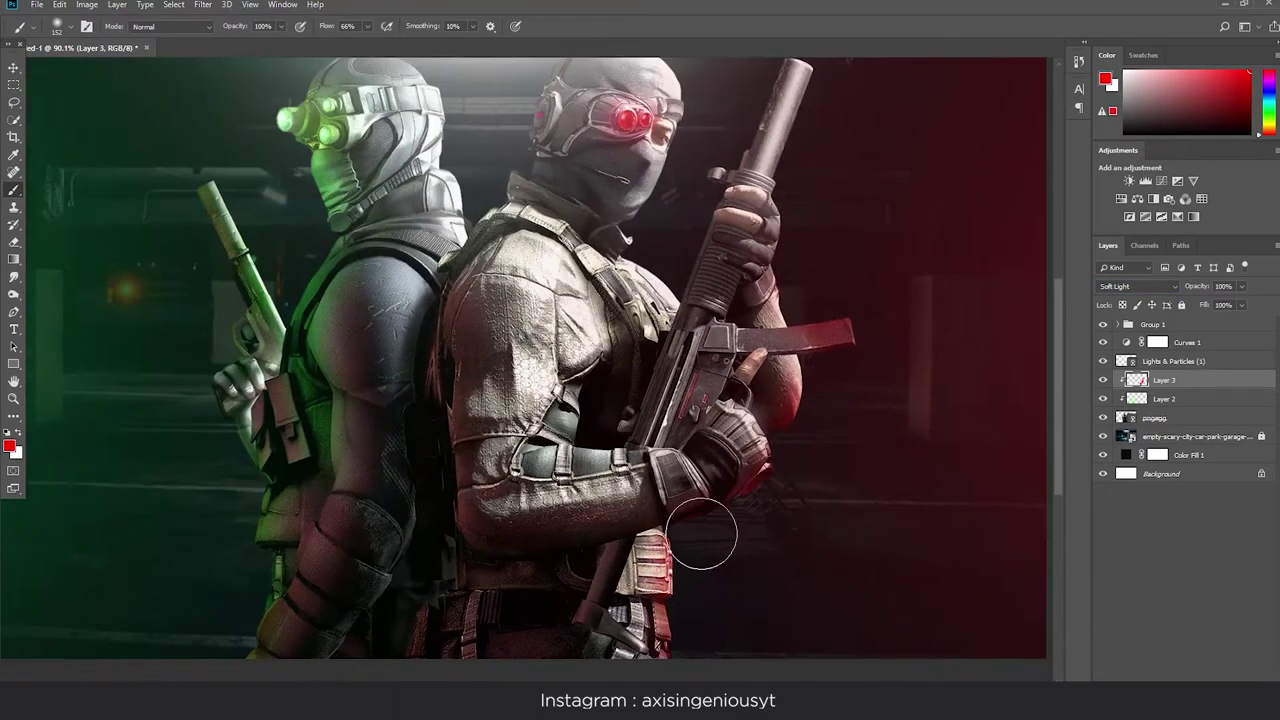
scroll(824, 158, "up", 2)
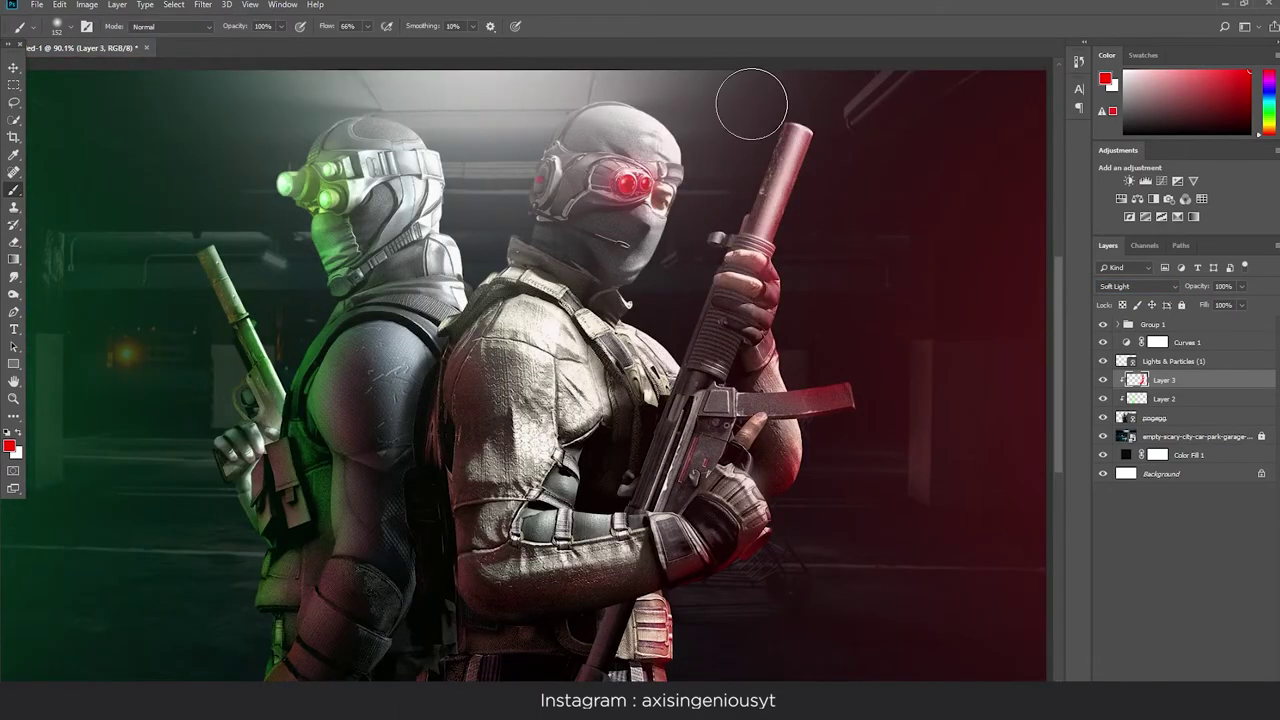
scroll(670, 318, "down", 2)
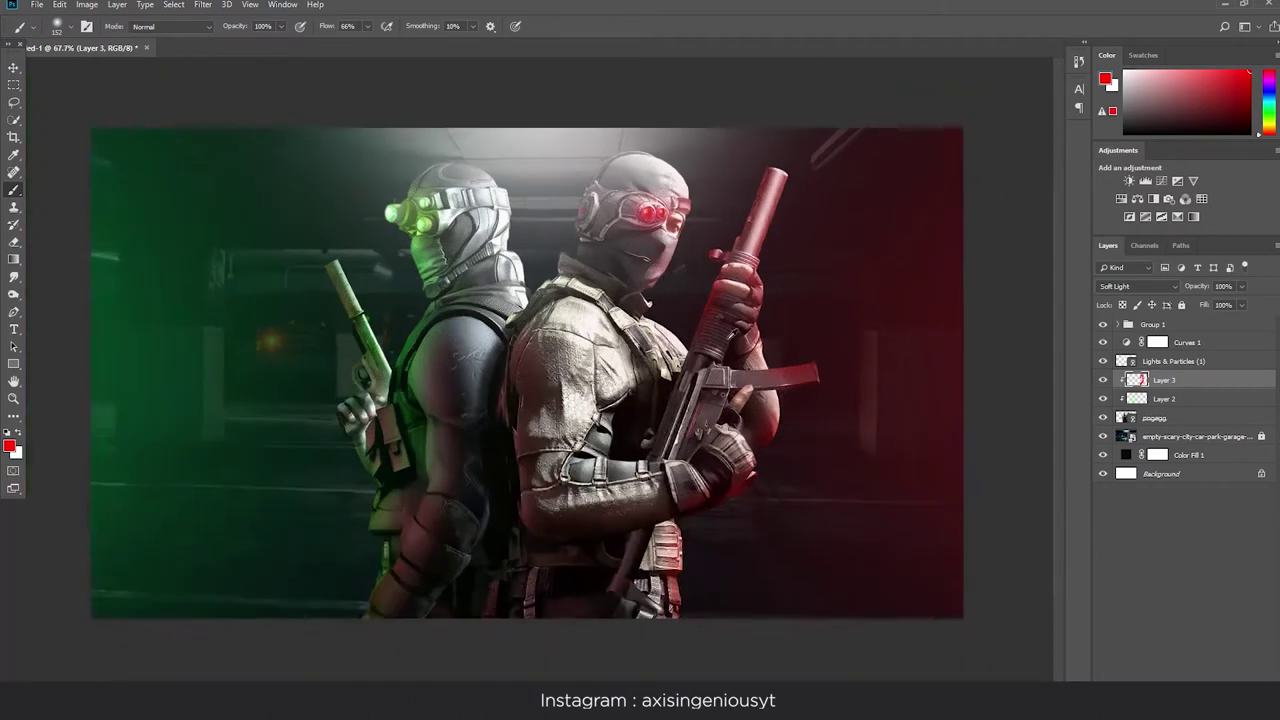
scroll(600, 310, "down", 2)
key("e")
scroll(550, 351, "up", 3)
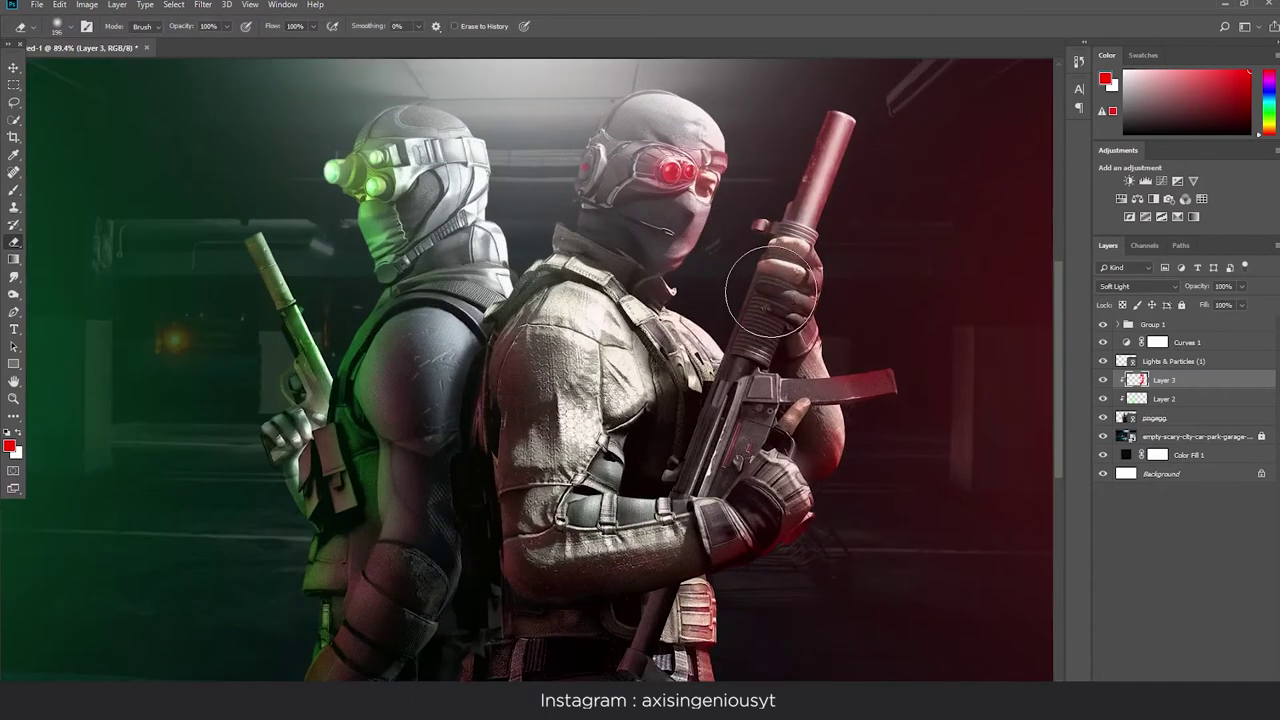
scroll(708, 388, "down", 2)
scroll(697, 480, "down", 2)
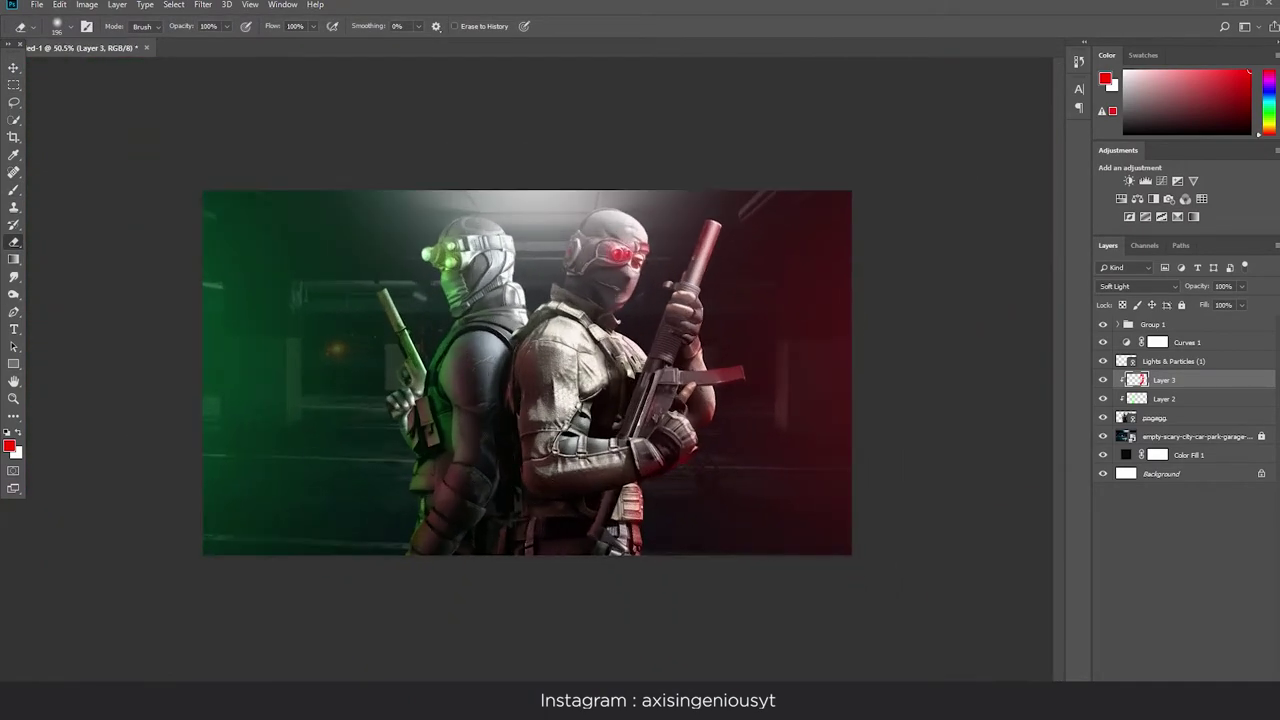
key("v")
left_click(1160, 418)
Add a Hue/Saturation adjustment above the soldiers, colorized green with boosted saturation.
left_click(1137, 198)
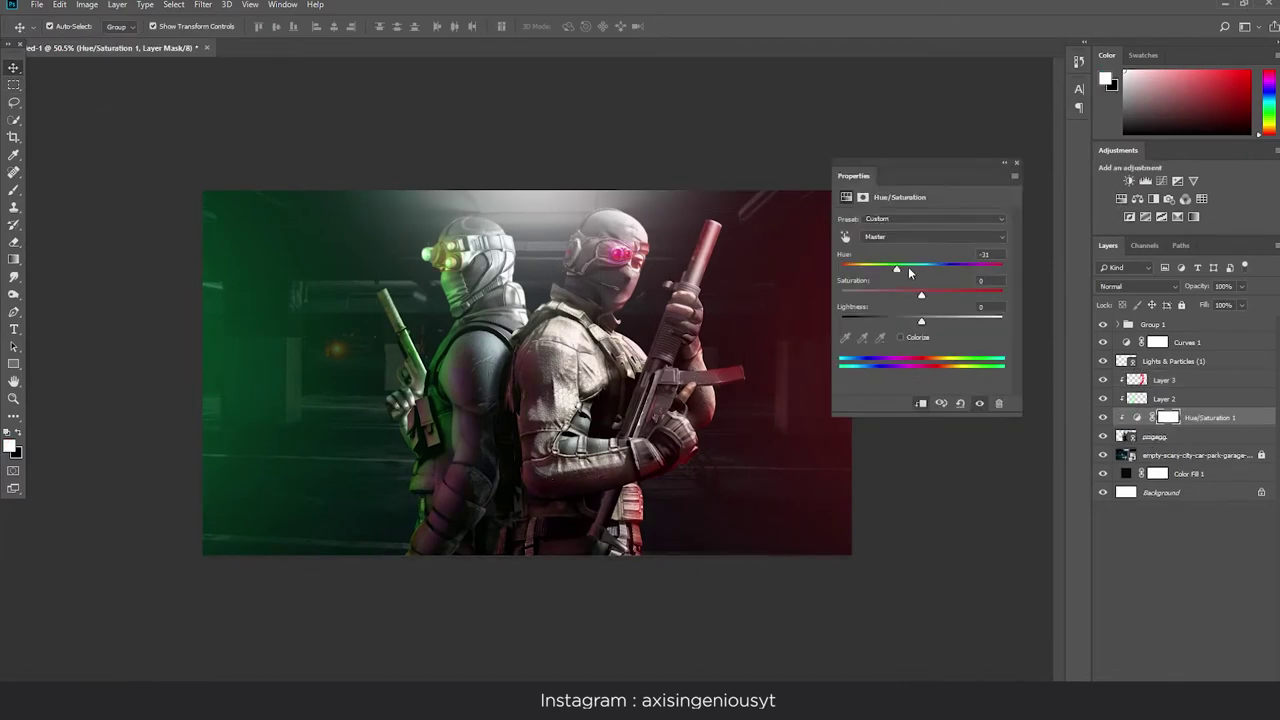
left_click(1016, 163)
key("e")
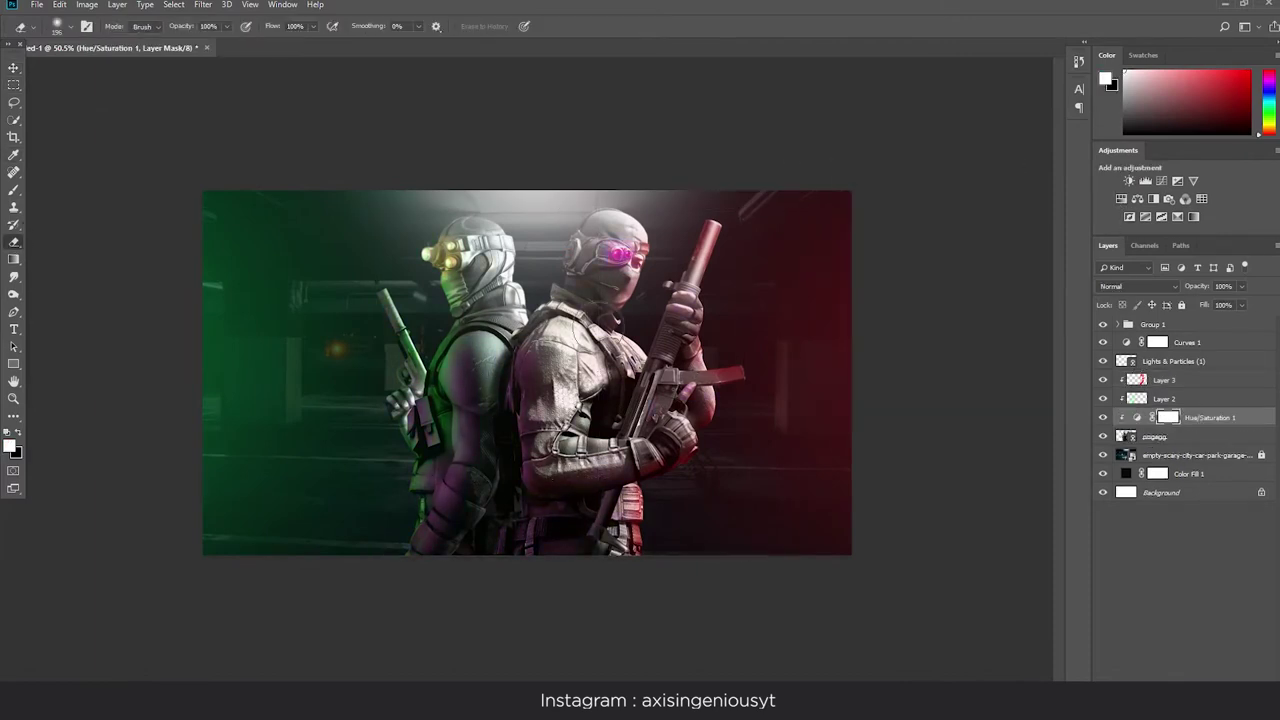
double_click(1145, 419)
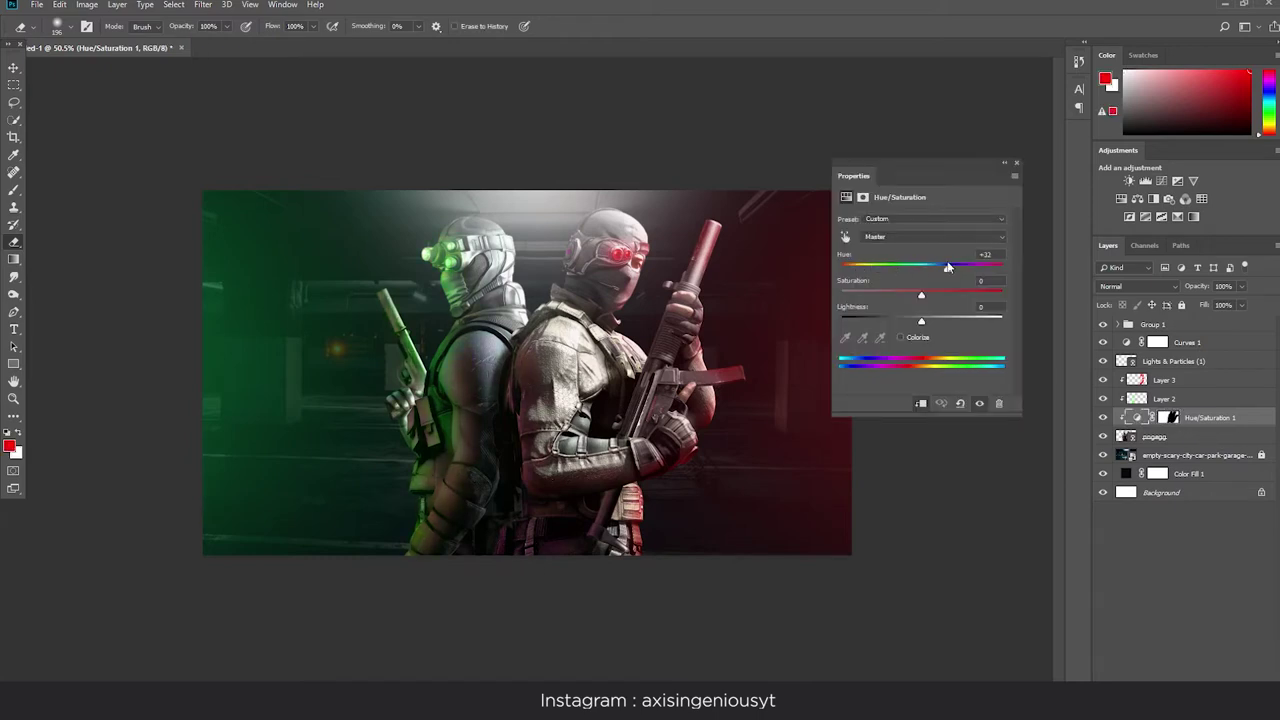
left_click_drag(923, 294, 932, 296)
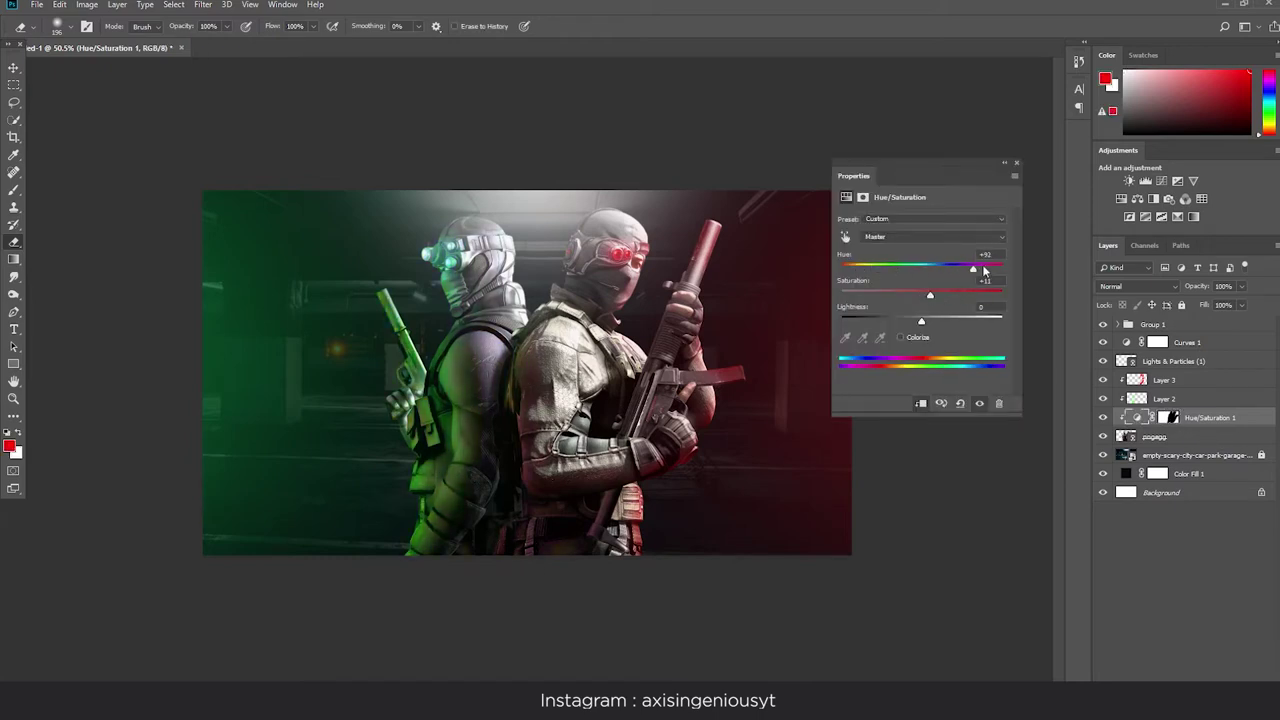
left_click(900, 337)
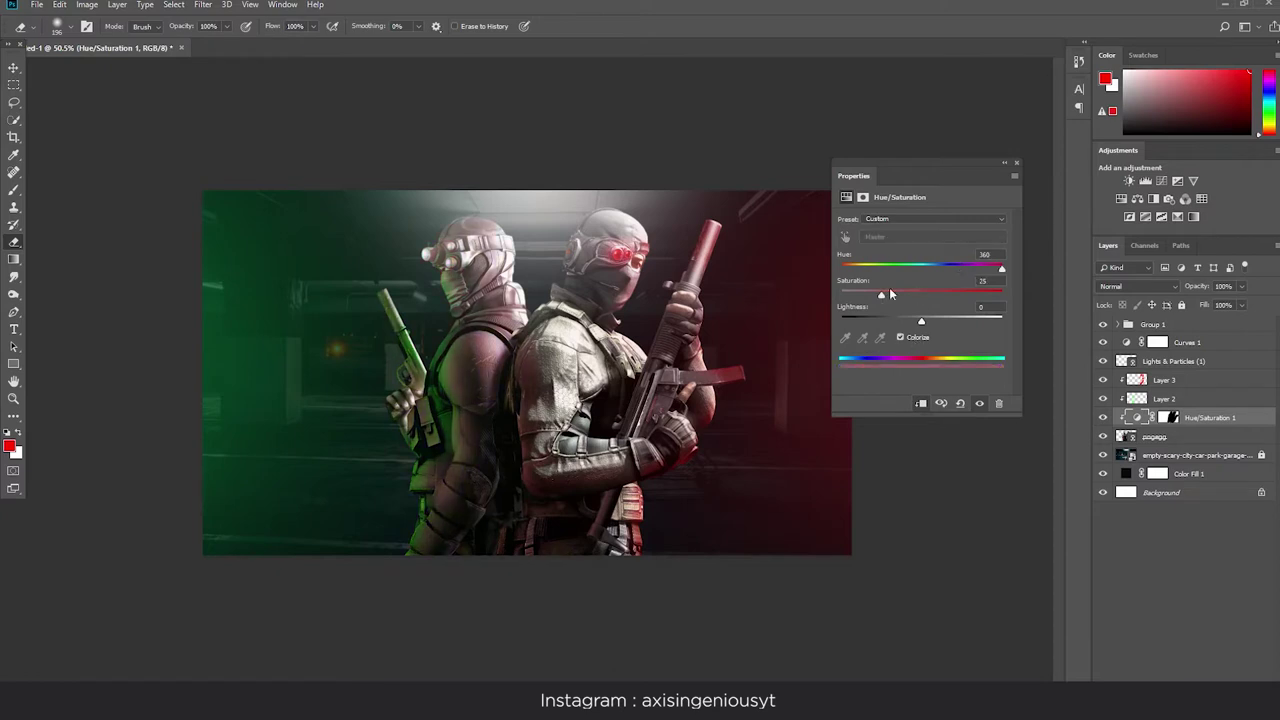
left_click_drag(972, 272, 916, 270)
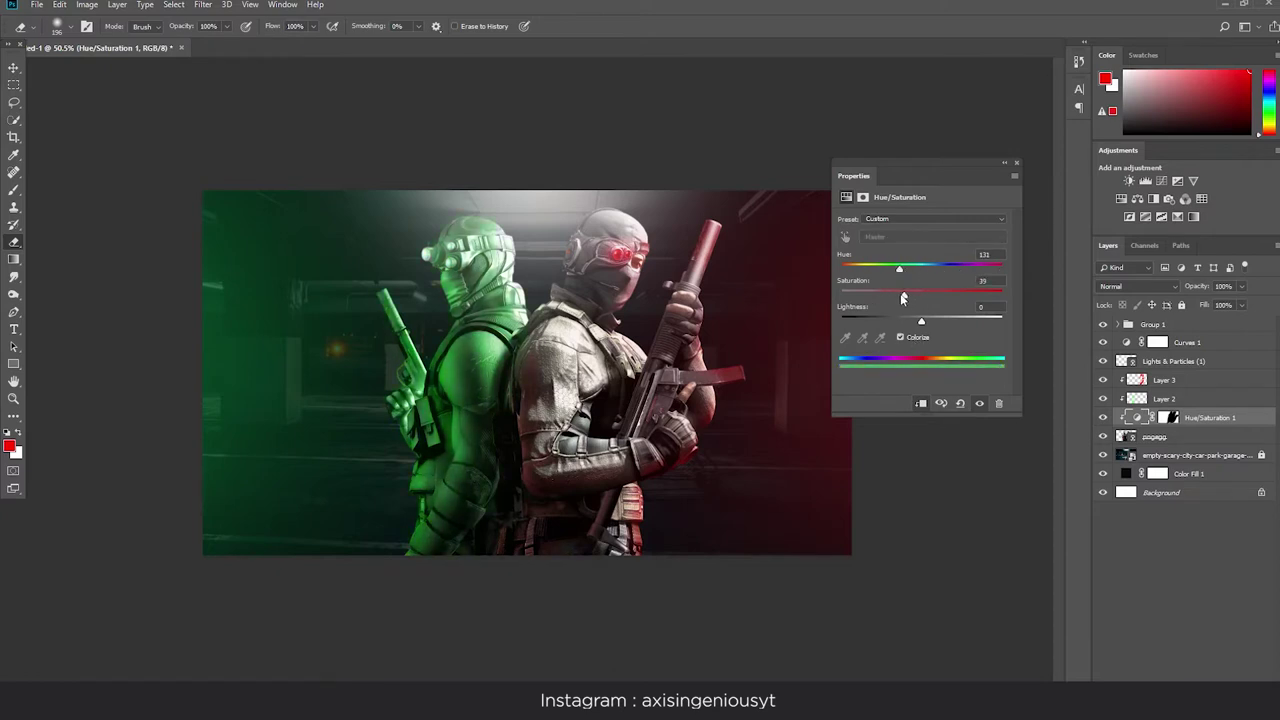
left_click_drag(878, 297, 932, 297)
left_click(1210, 422)
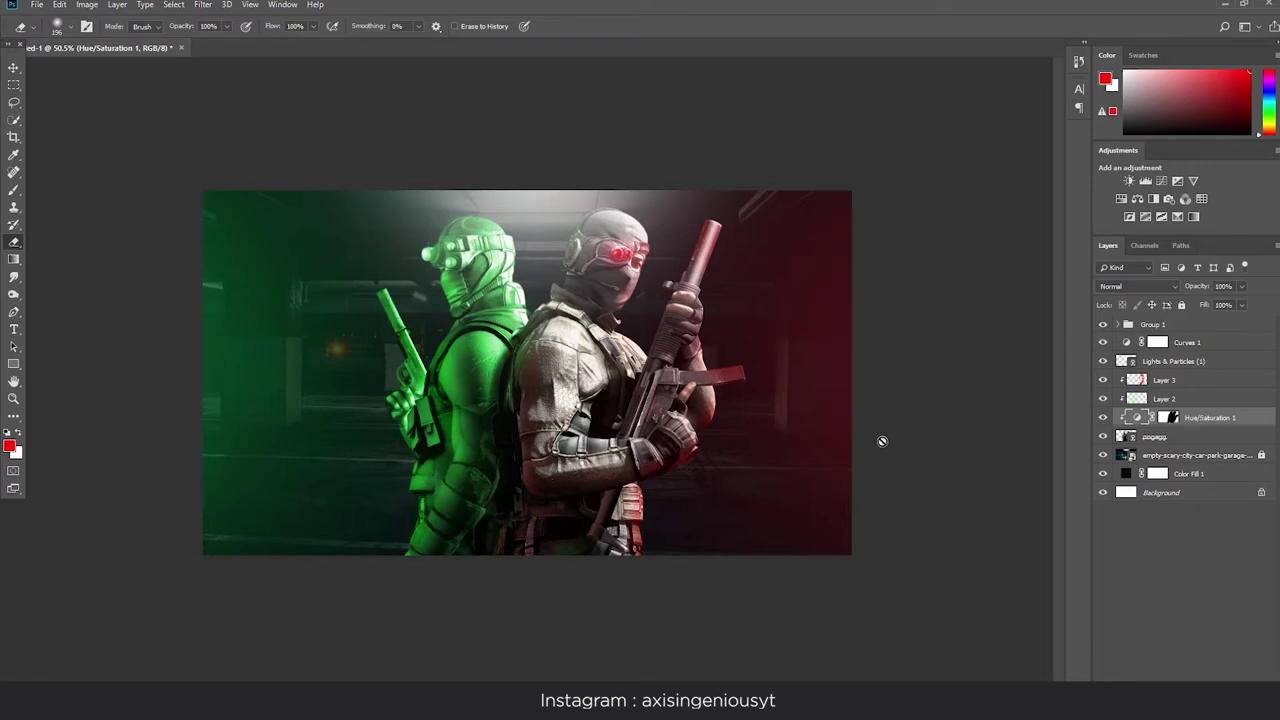
Wipe the green tint off the soldiers with a very large eraser.
key("e")
left_click_drag(455, 302, 490, 225)
left_click(70, 26)
left_click_drag(60, 77, 155, 77)
left_click_drag(350, 357, 857, 371)
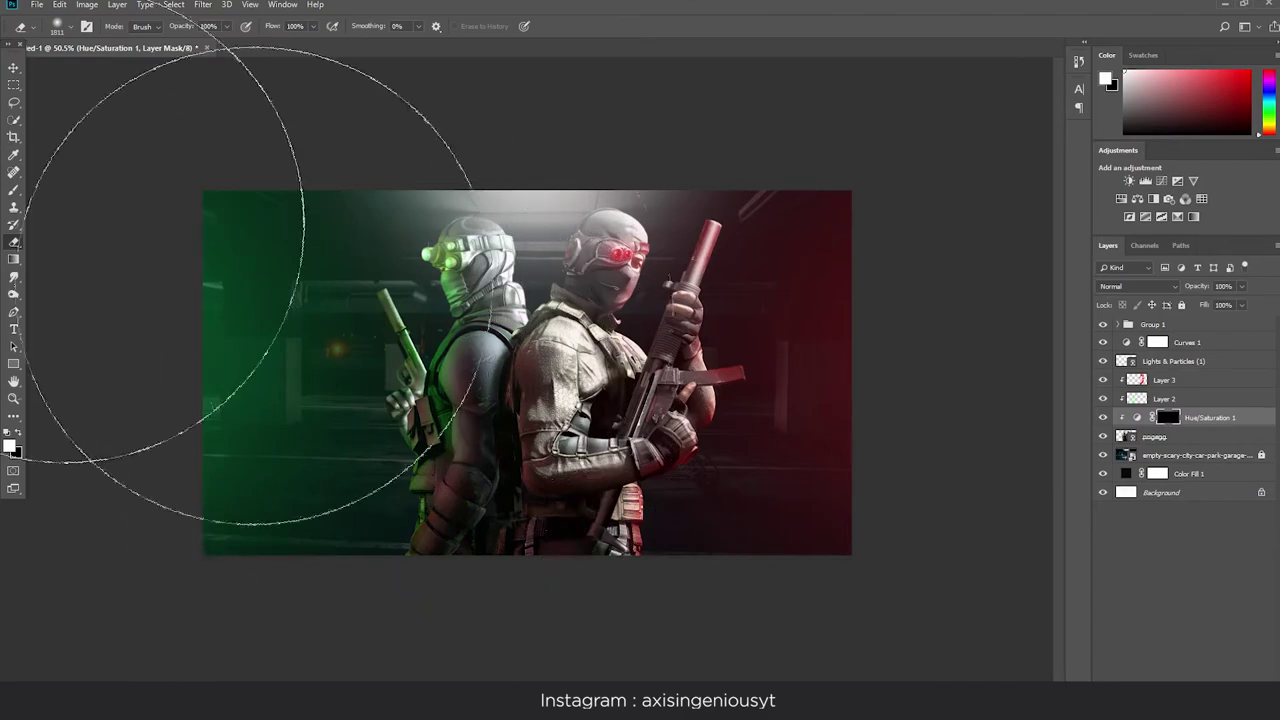
Use a small brush to paint the green tint back onto the left soldier's pistol.
key("b")
scroll(354, 327, "up", 5)
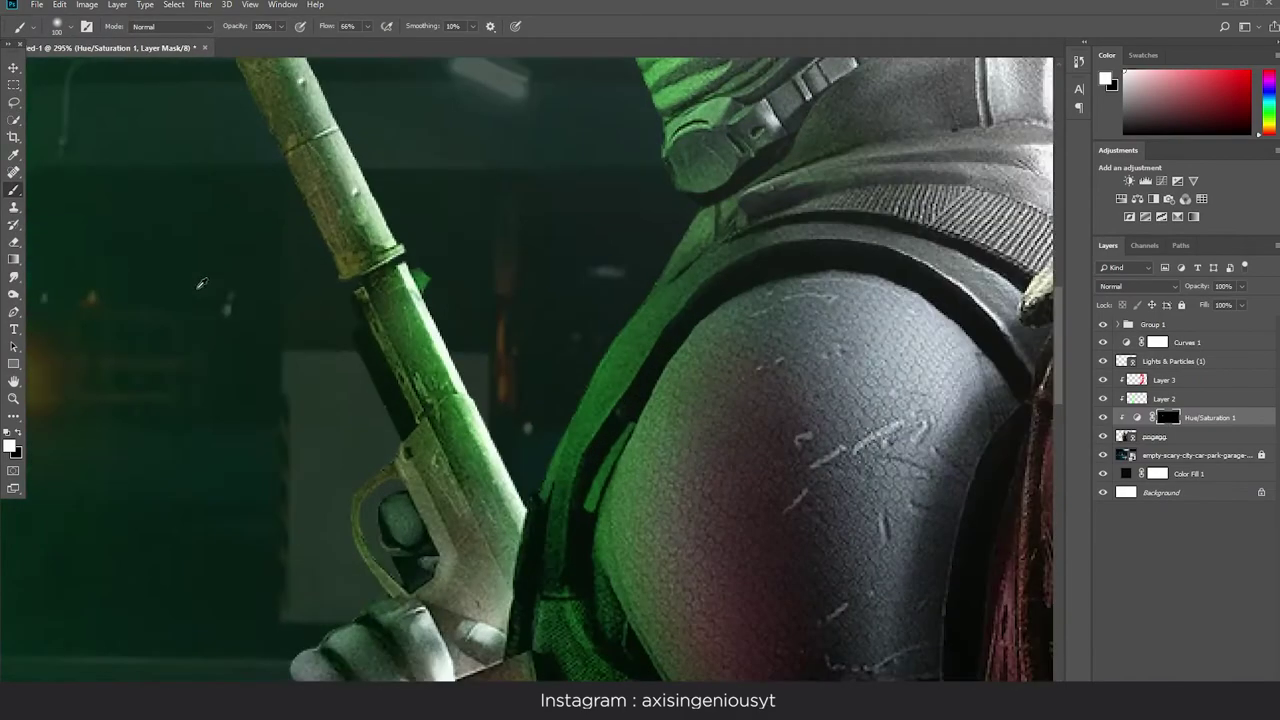
left_click(70, 26)
key("Escape")
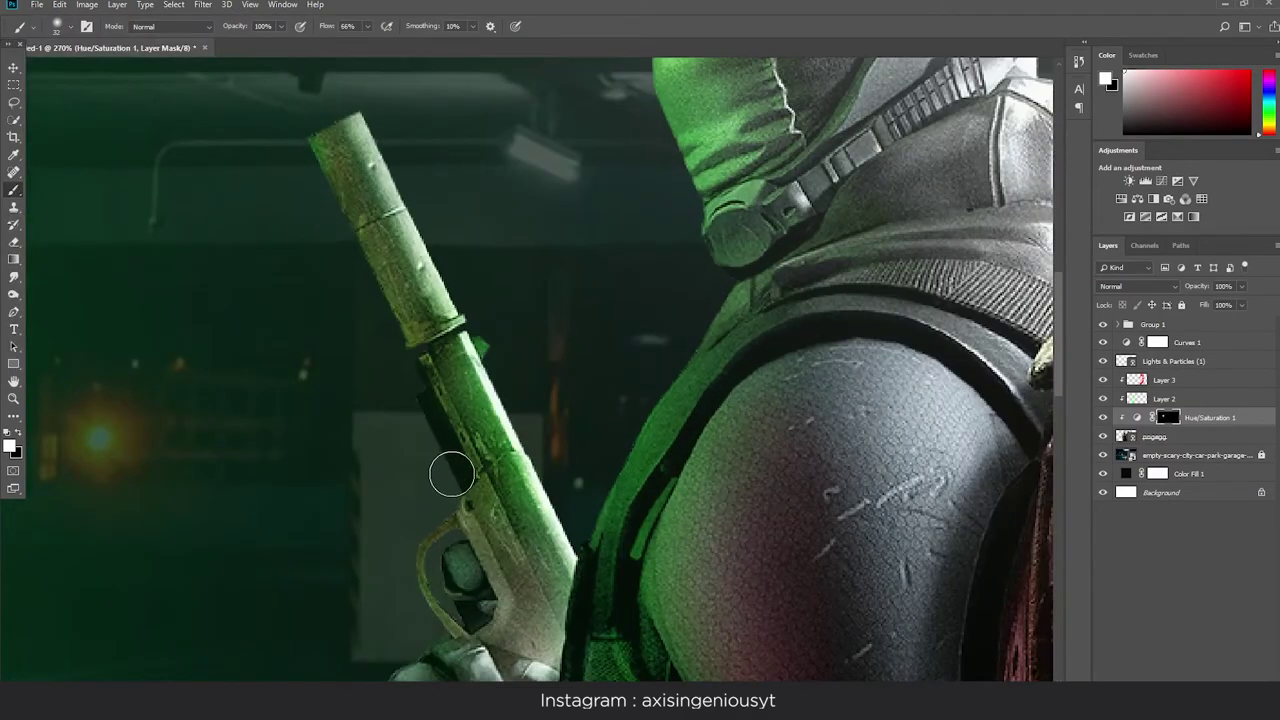
scroll(395, 340, "down", 5)
scroll(395, 380, "down", 3)
scroll(390, 420, "down", 5)
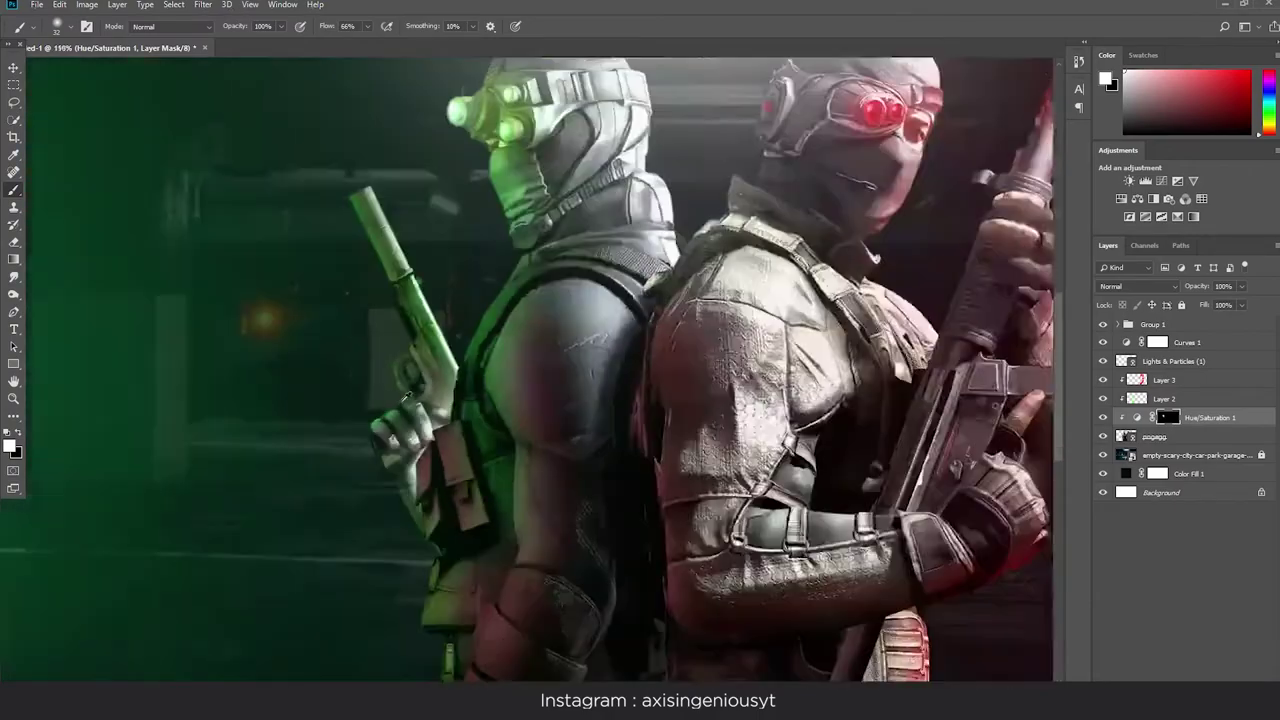
scroll(385, 457, "up", 5)
scroll(497, 628, "down", 5)
scroll(431, 234, "up", 5)
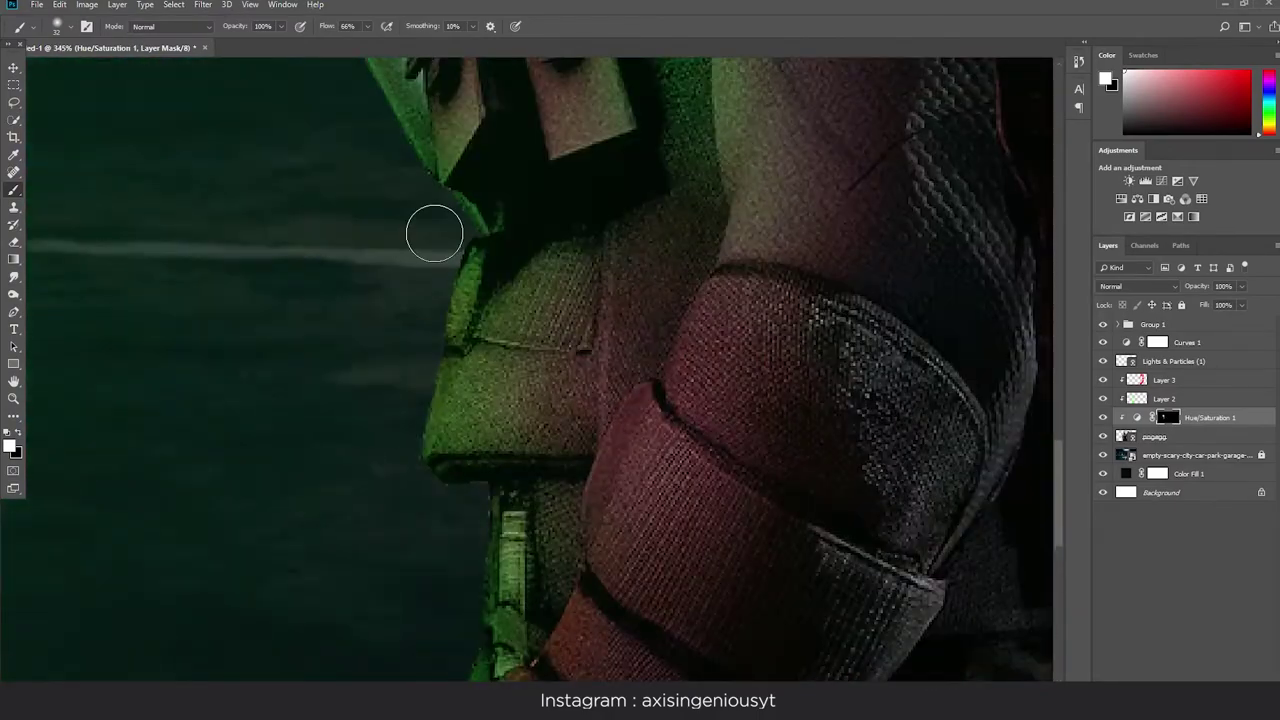
scroll(420, 560, "down", 3)
scroll(419, 595, "up", 2)
scroll(419, 595, "down", 1)
scroll(420, 480, "down", 5)
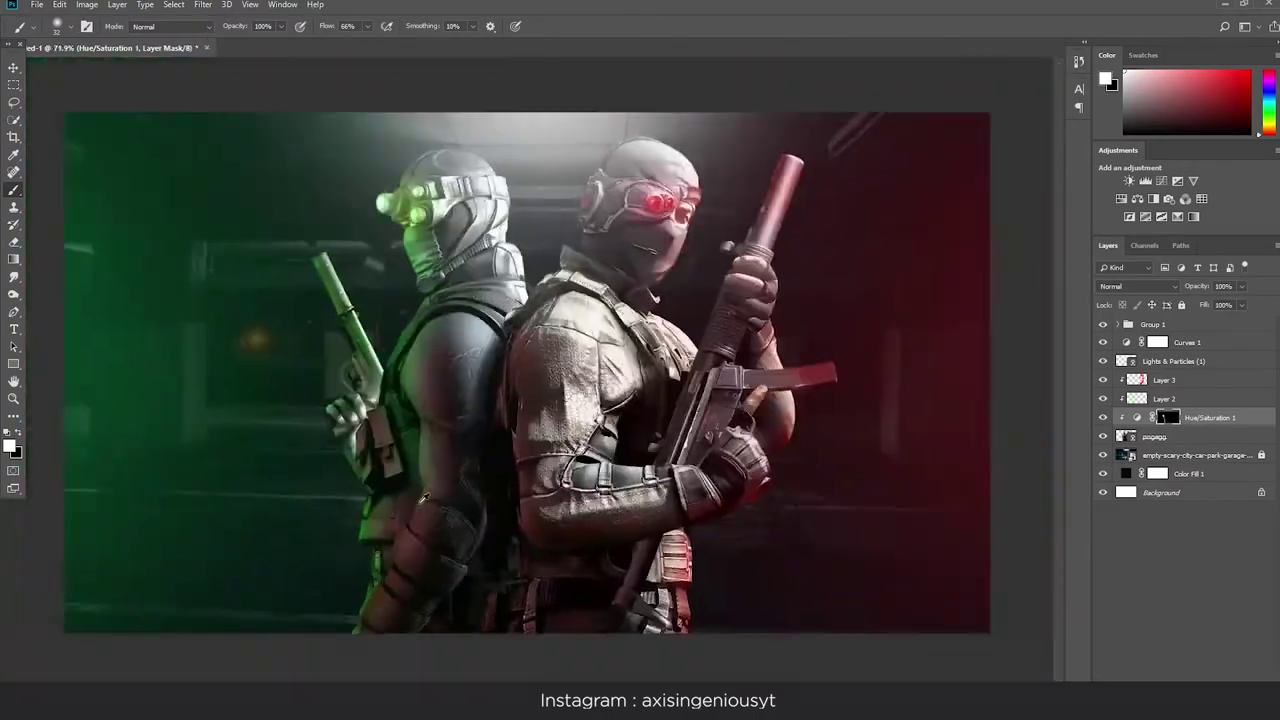
scroll(421, 372, "up", 5)
scroll(553, 235, "down", 5)
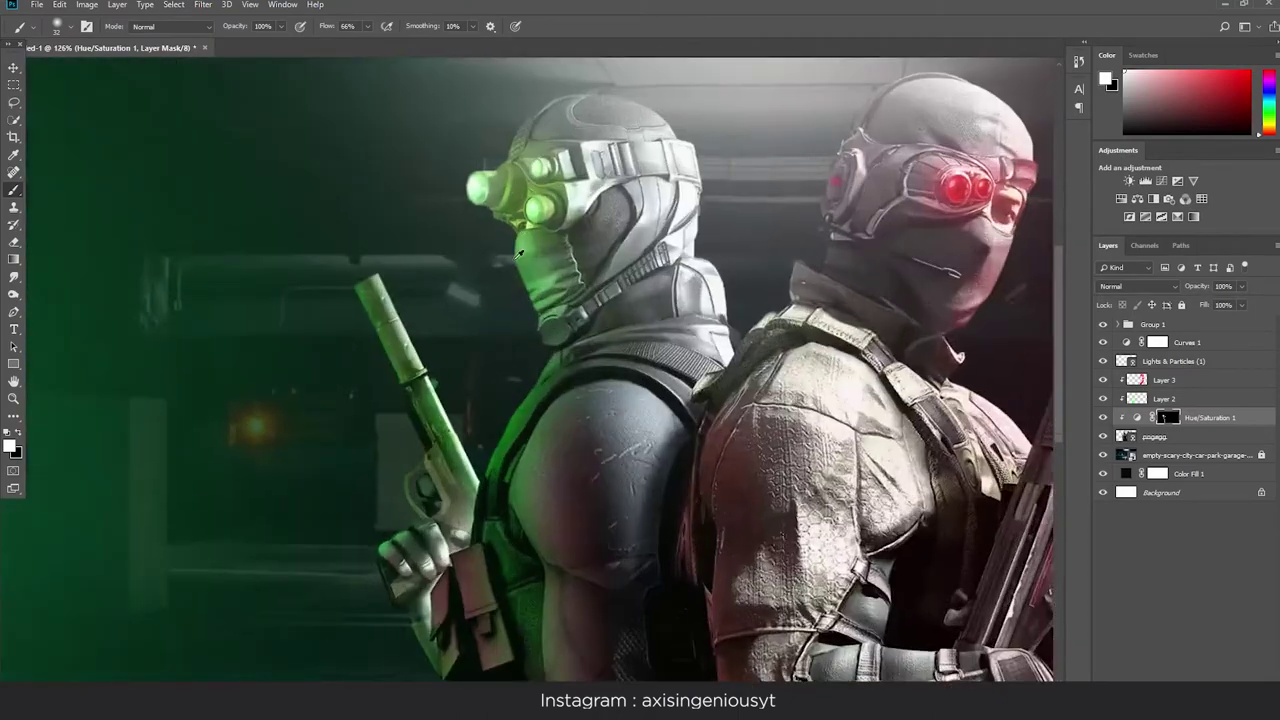
scroll(560, 300, "up", 5)
scroll(500, 290, "up", 3)
scroll(469, 302, "up", 1)
scroll(469, 302, "down", 4)
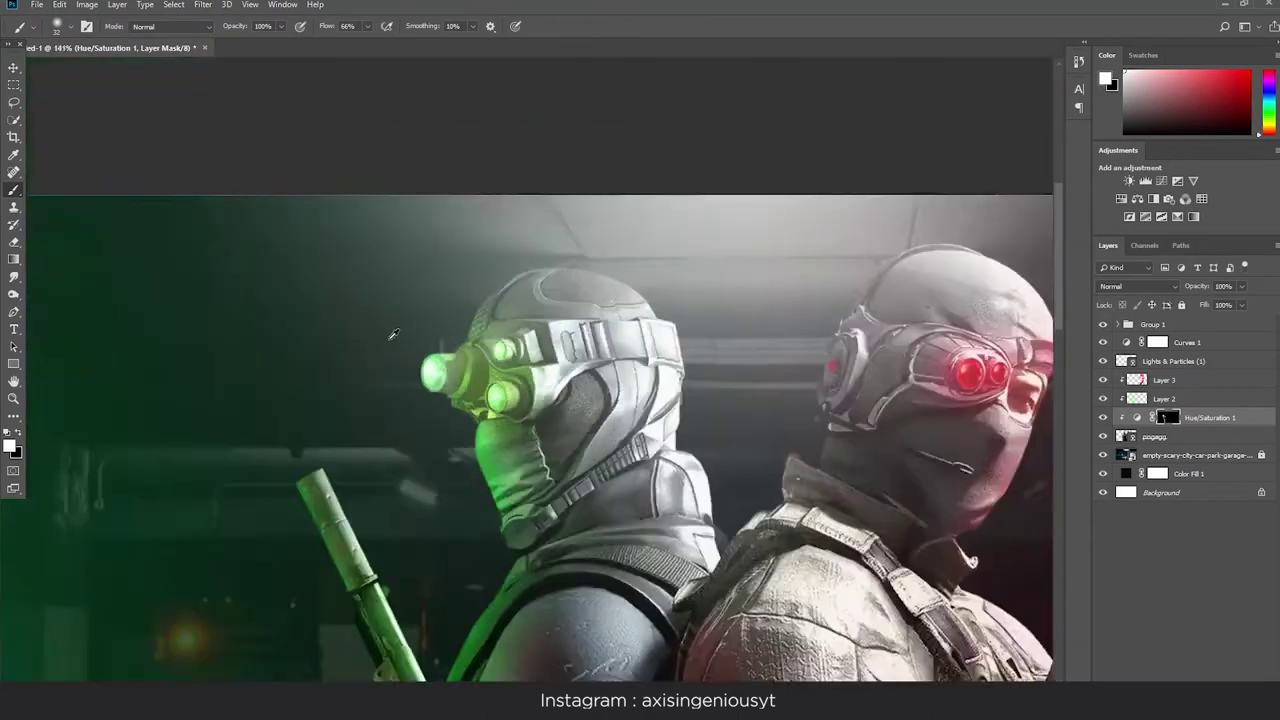
scroll(469, 302, "down", 2)
scroll(469, 302, "up", 1)
Undo an accidental layer drag in the Layers panel and return to the Move tool.
left_click_drag(1186, 417, 1240, 672)
left_click(751, 191)
key("ctrl+z")
scroll(753, 230, "down", 2)
scroll(753, 230, "up", 2)
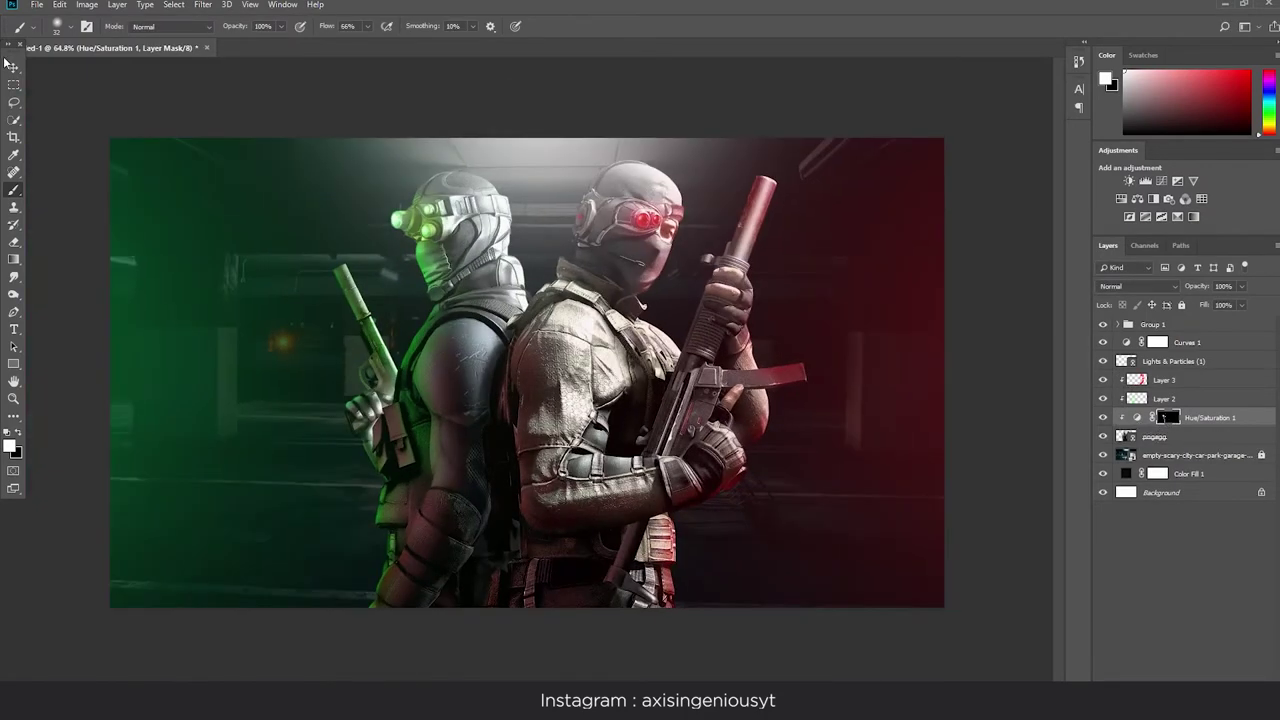
key("v")
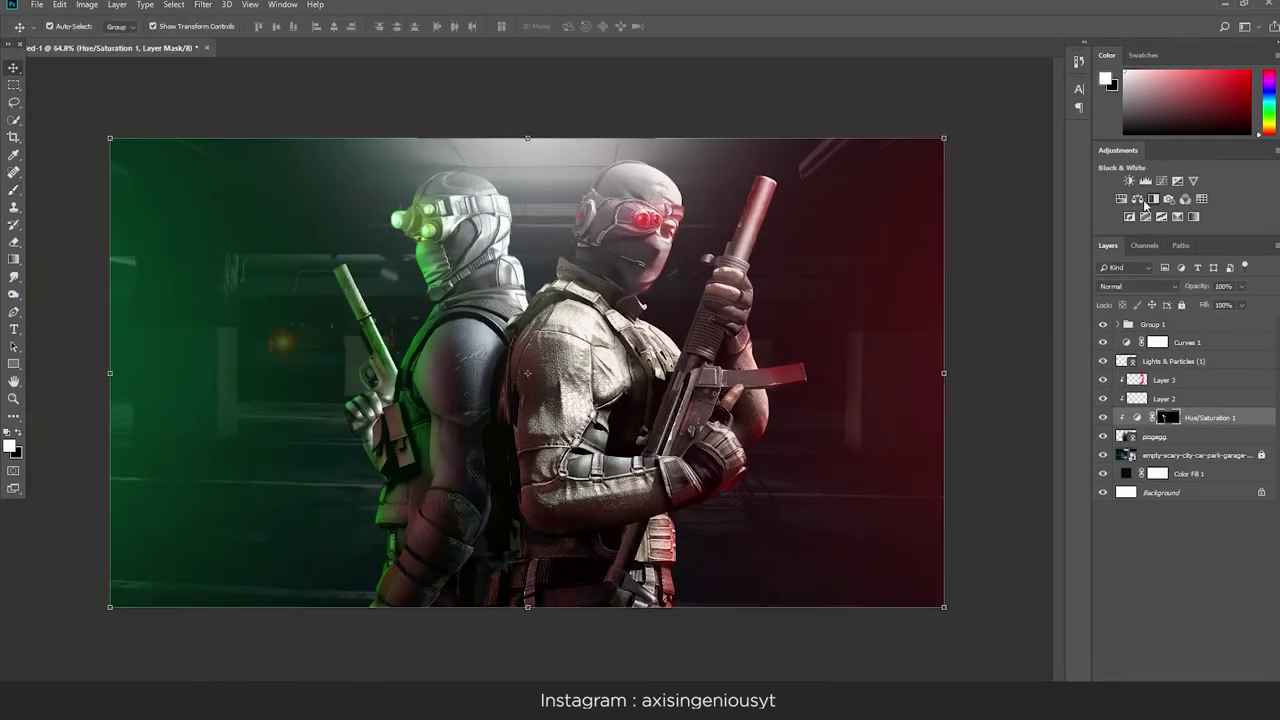
Add a second Hue/Saturation adjustment with hue shifted to red and saturation nudged up.
left_click(1121, 199)
left_click_drag(921, 266, 993, 268)
left_click_drag(921, 295, 926, 295)
mouse_move(993, 268)
left_mouse_down()
mouse_move(870, 272)
mouse_move(891, 272)
left_mouse_up()
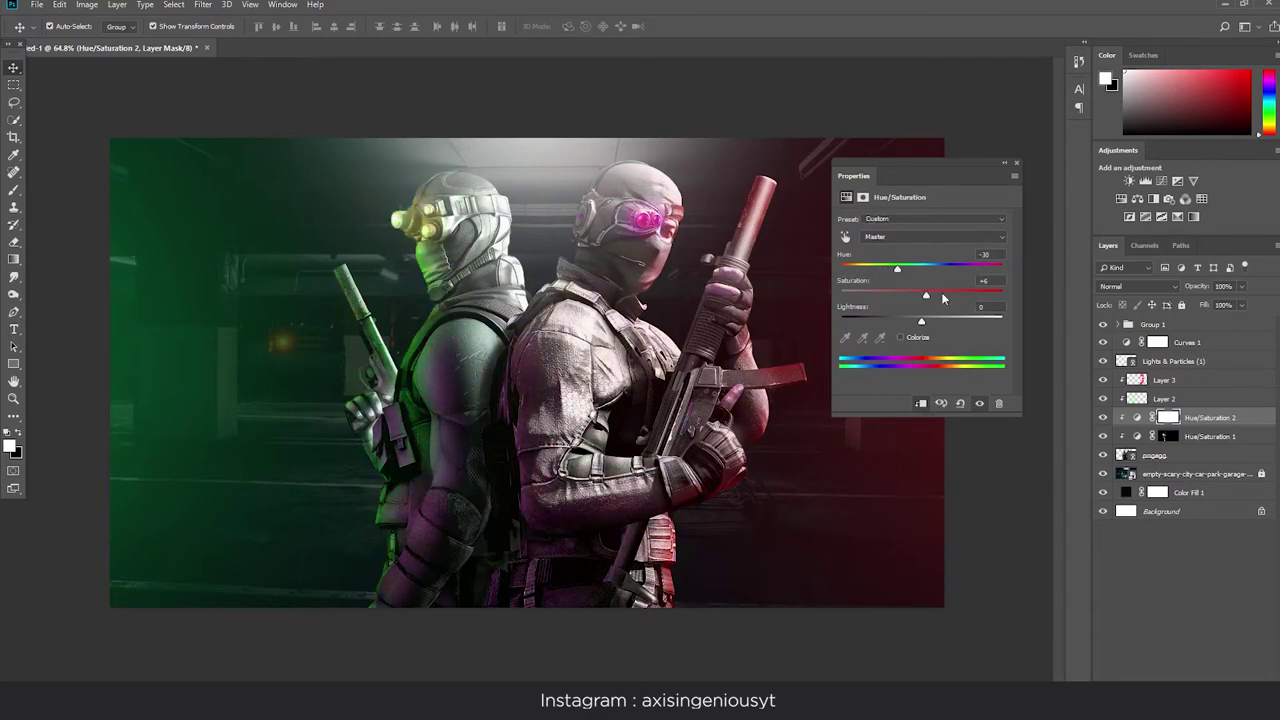
left_click(1016, 162)
Invert the Hue/Saturation 2 mask to hide the red tint, then recheck its settings.
key("ctrl+i")
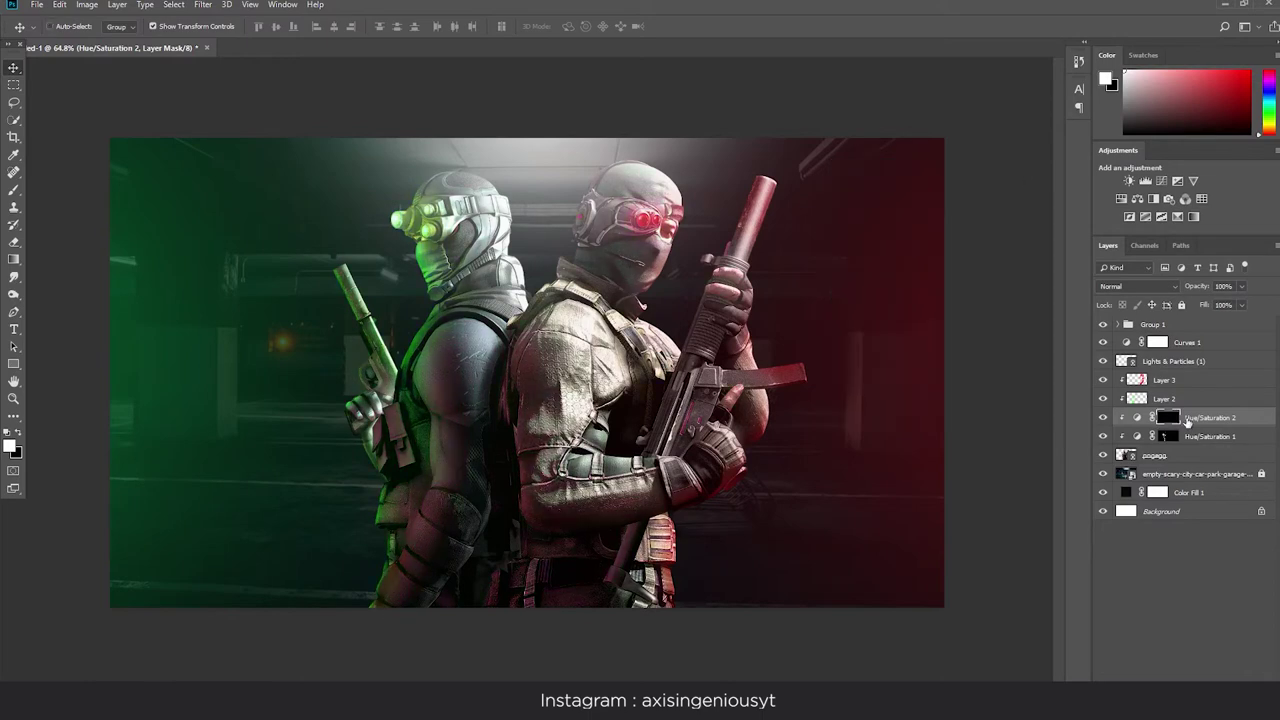
key("b")
scroll(790, 205, "up", 5)
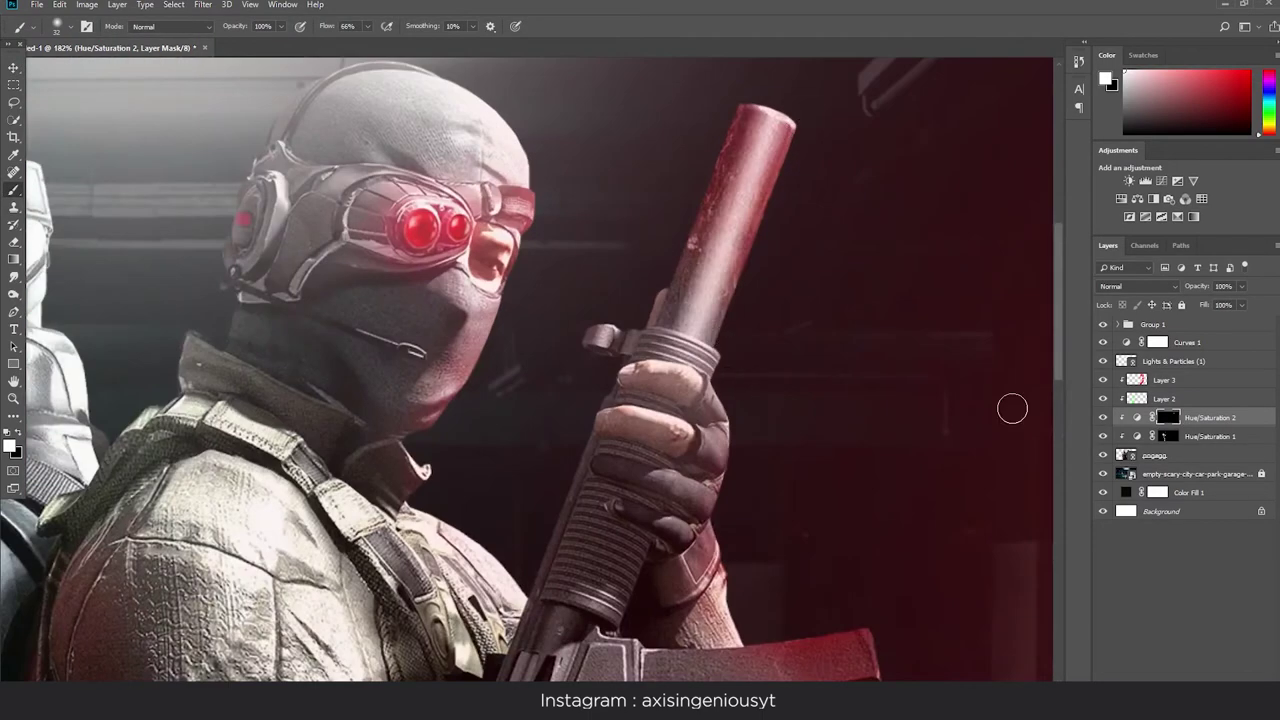
double_click(1136, 420)
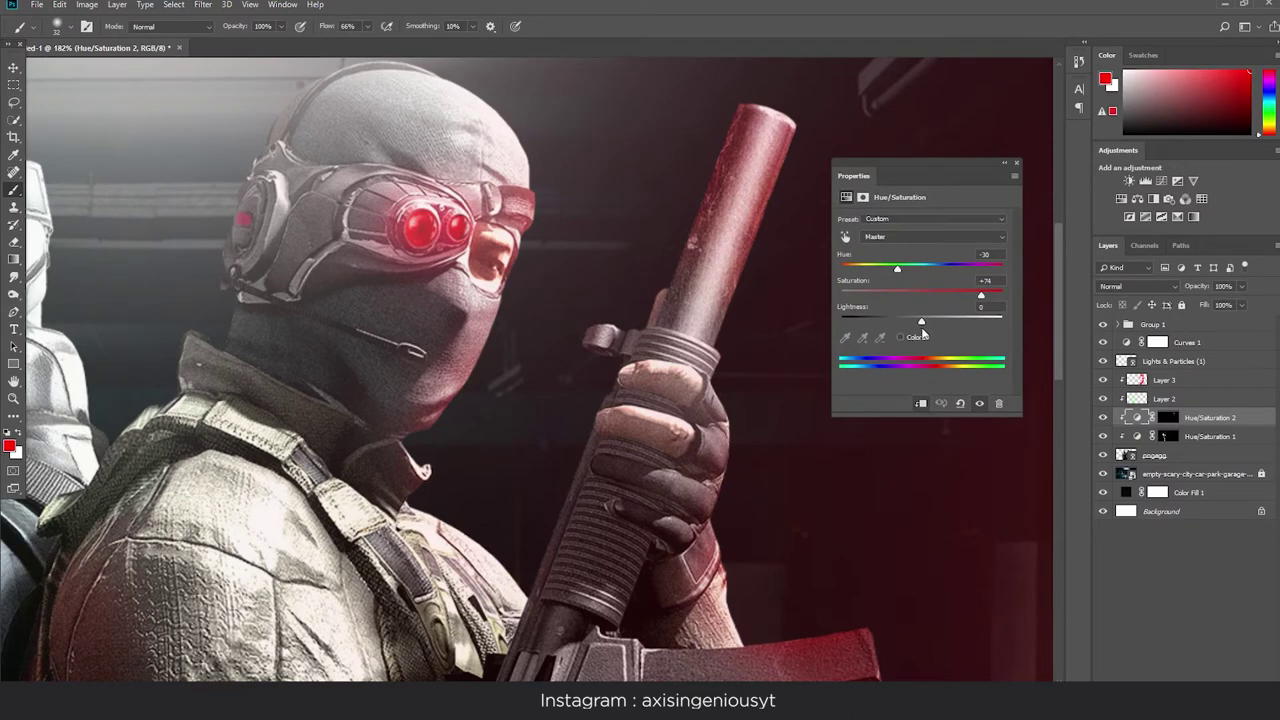
left_click(1016, 162)
Frame the right soldier's forearm and resize the brush for erasing the mask.
mouse_move(716, 495)
left_mouse_down()
mouse_move(750, 443)
mouse_move(840, 180)
left_mouse_up()
scroll(845, 372, "up", 2)
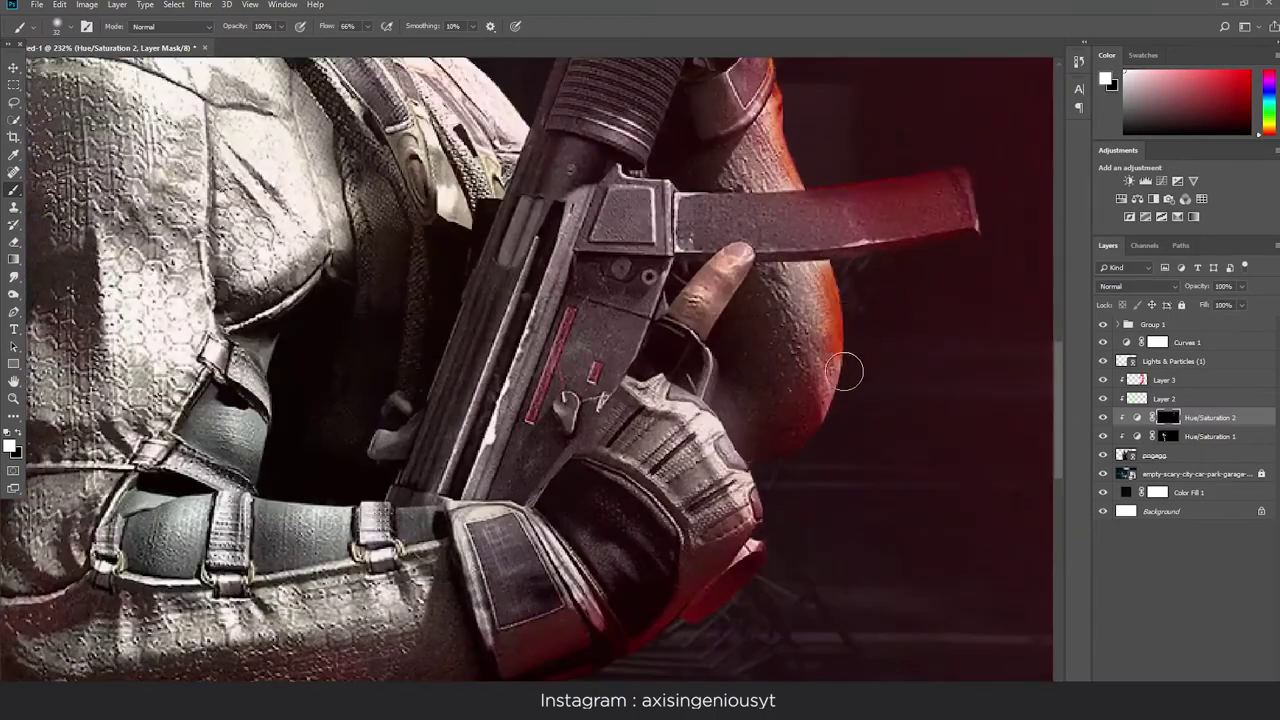
scroll(845, 290, "down", 5)
scroll(760, 450, "up", 5)
mouse_move(640, 500)
left_mouse_down()
mouse_move(700, 655)
mouse_move(725, 418)
left_mouse_up()
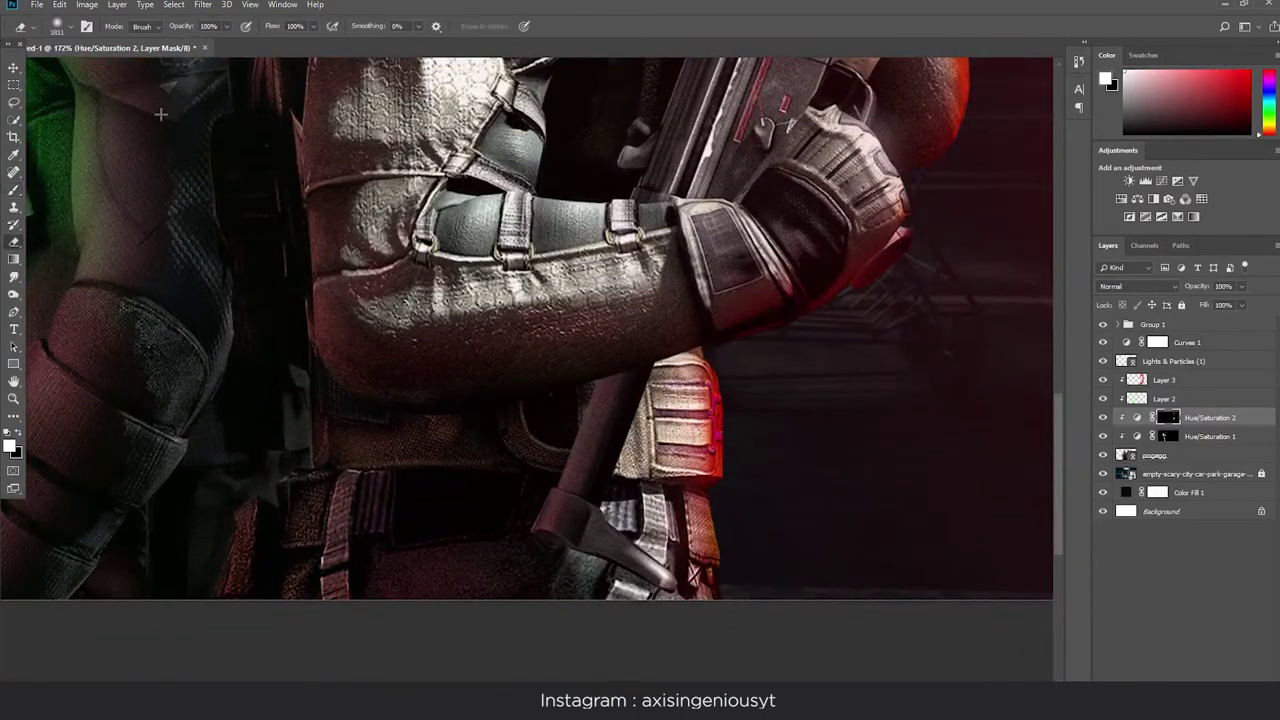
left_click(57, 25)
key("Return")
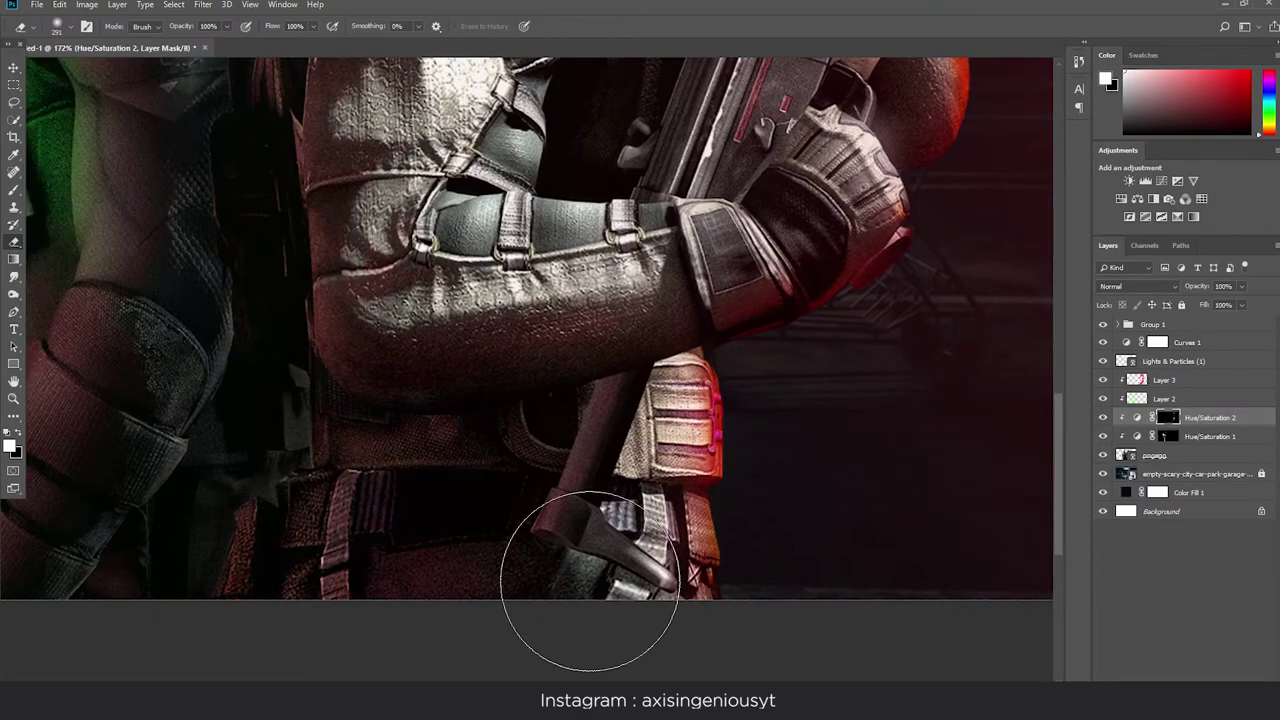
scroll(722, 312, "down", 3)
scroll(722, 312, "down", 2)
Brush the mask so the red tint lands on the soldier's gun, not his arm.
key("b")
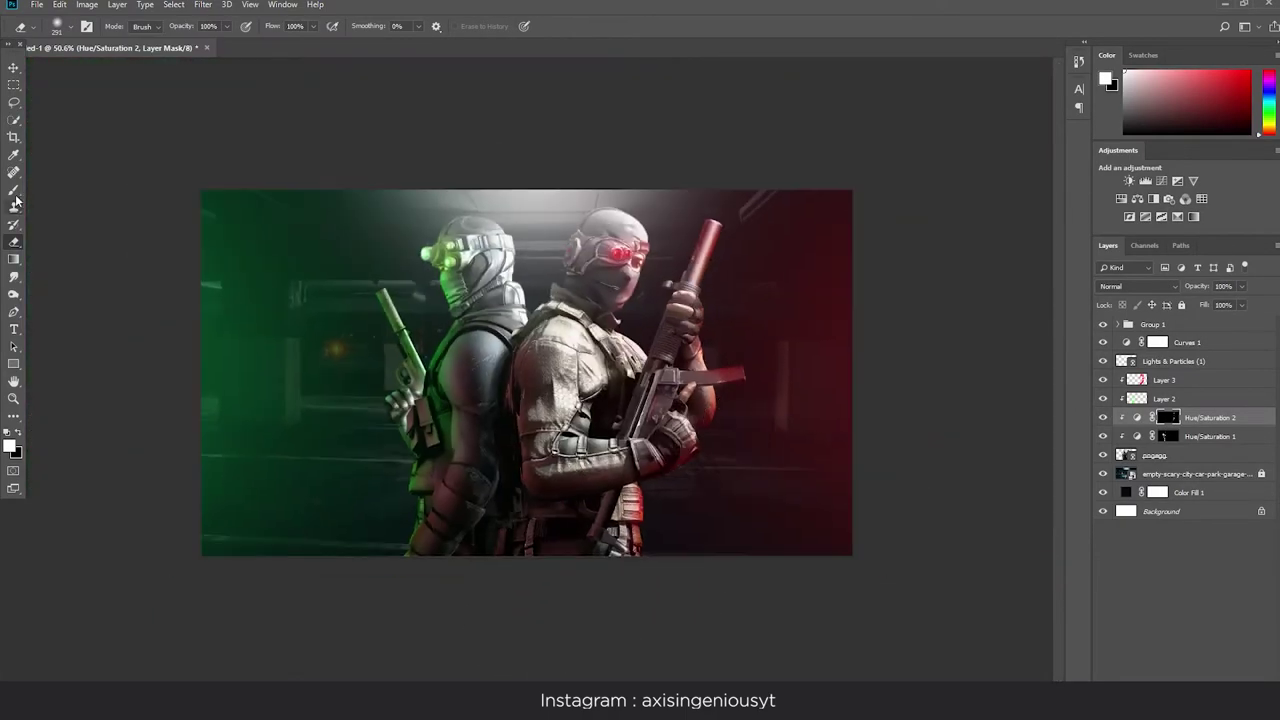
scroll(666, 259, "up", 7)
scroll(689, 158, "down", 2)
scroll(686, 230, "down", 1)
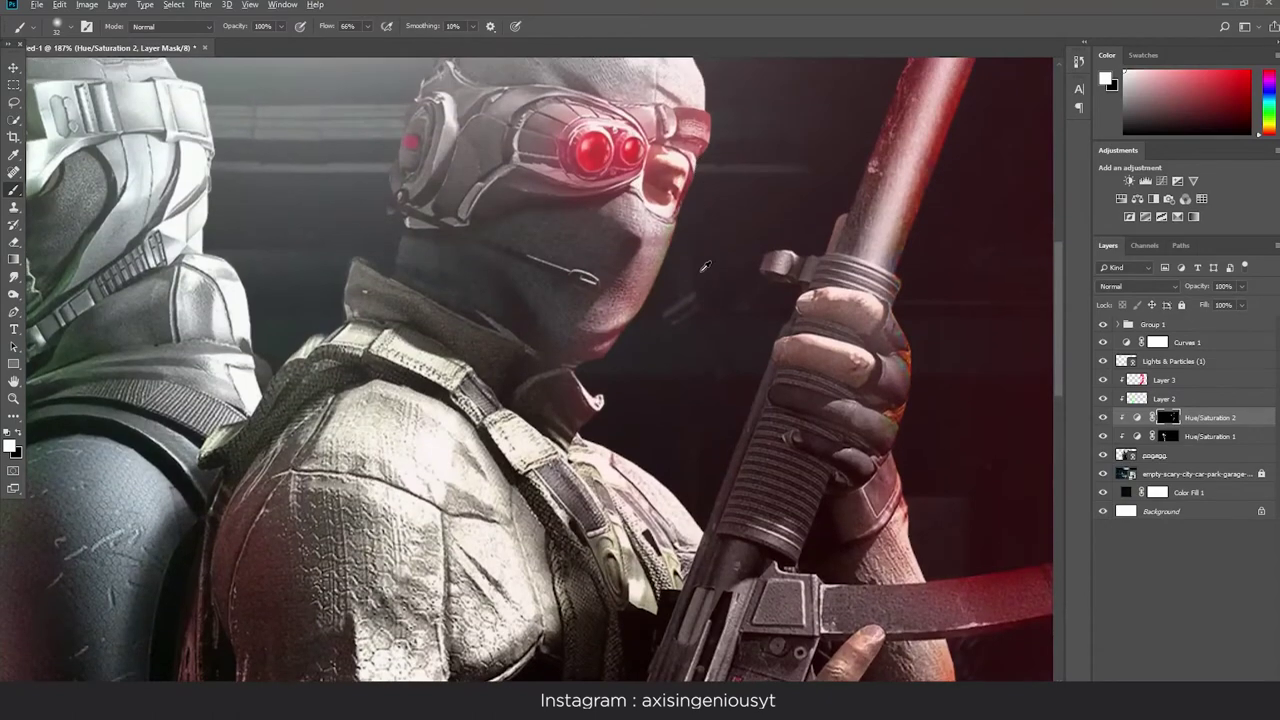
scroll(686, 230, "down", 2)
scroll(686, 230, "down", 2)
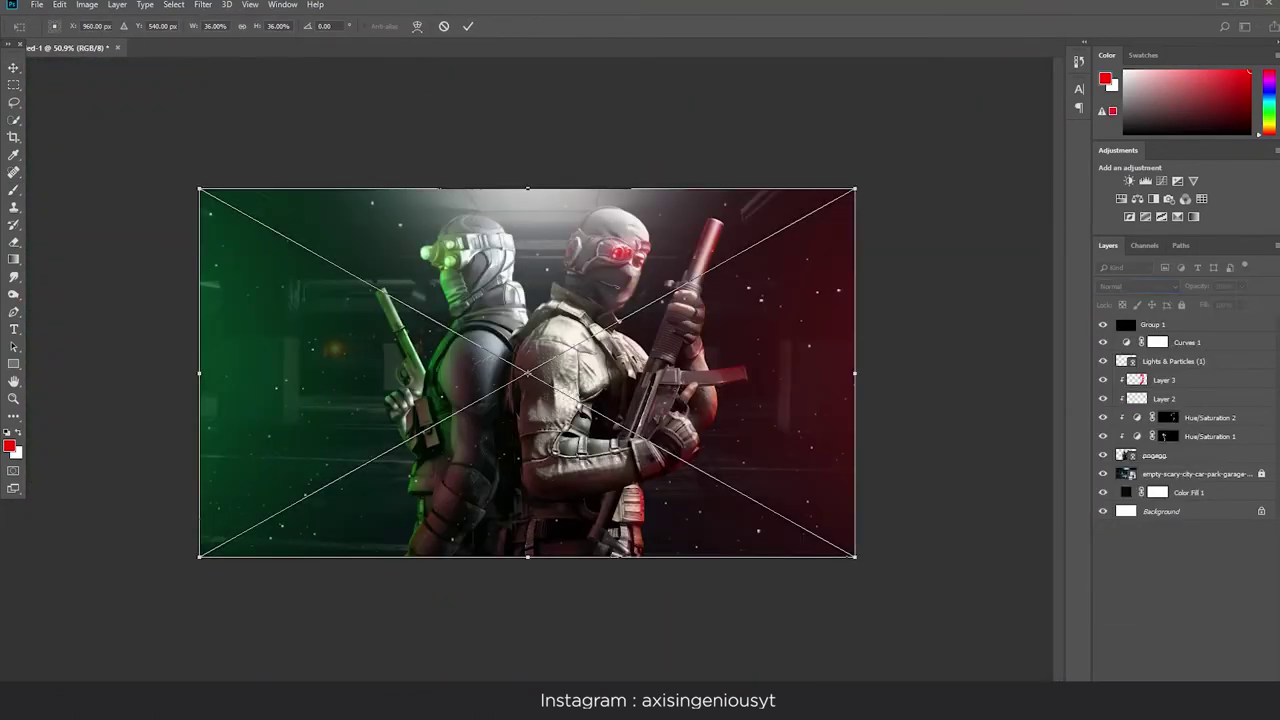
Apply a Field Blur from the Blur Gallery to the Lights & Particles layer.
left_click(203, 4)
left_click(330, 178)
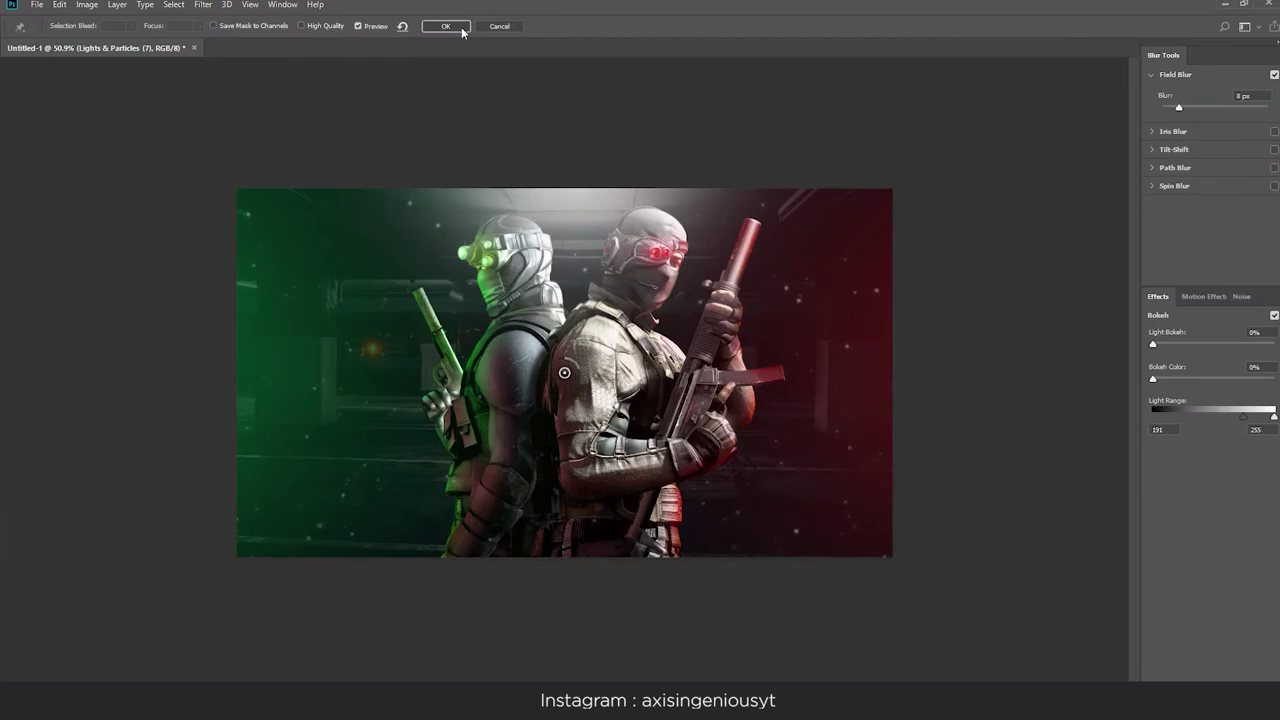
left_click(462, 30)
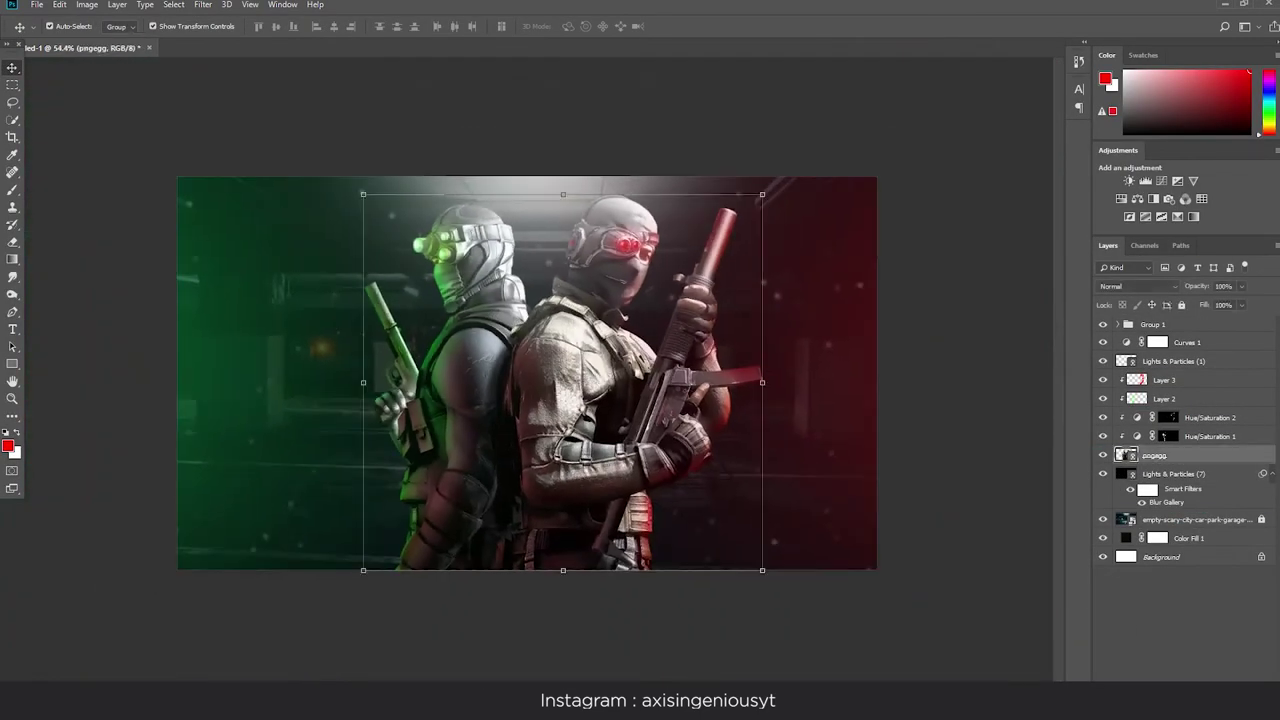
Apply a Camera Raw Filter to pngegg with Texture raised to sharpen the soldiers.
left_click(203, 4)
left_click(259, 95)
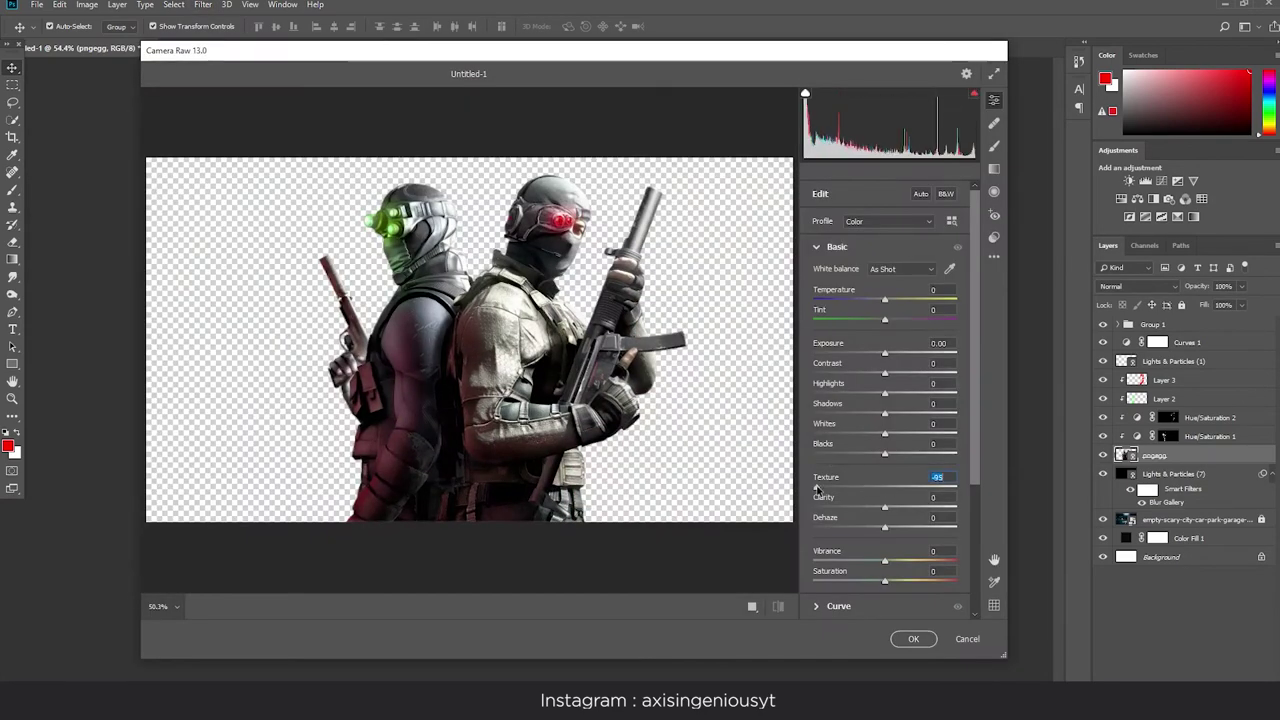
mouse_move(817, 489)
left_mouse_down()
mouse_move(942, 489)
mouse_move(869, 507)
left_mouse_up()
left_click(905, 639)
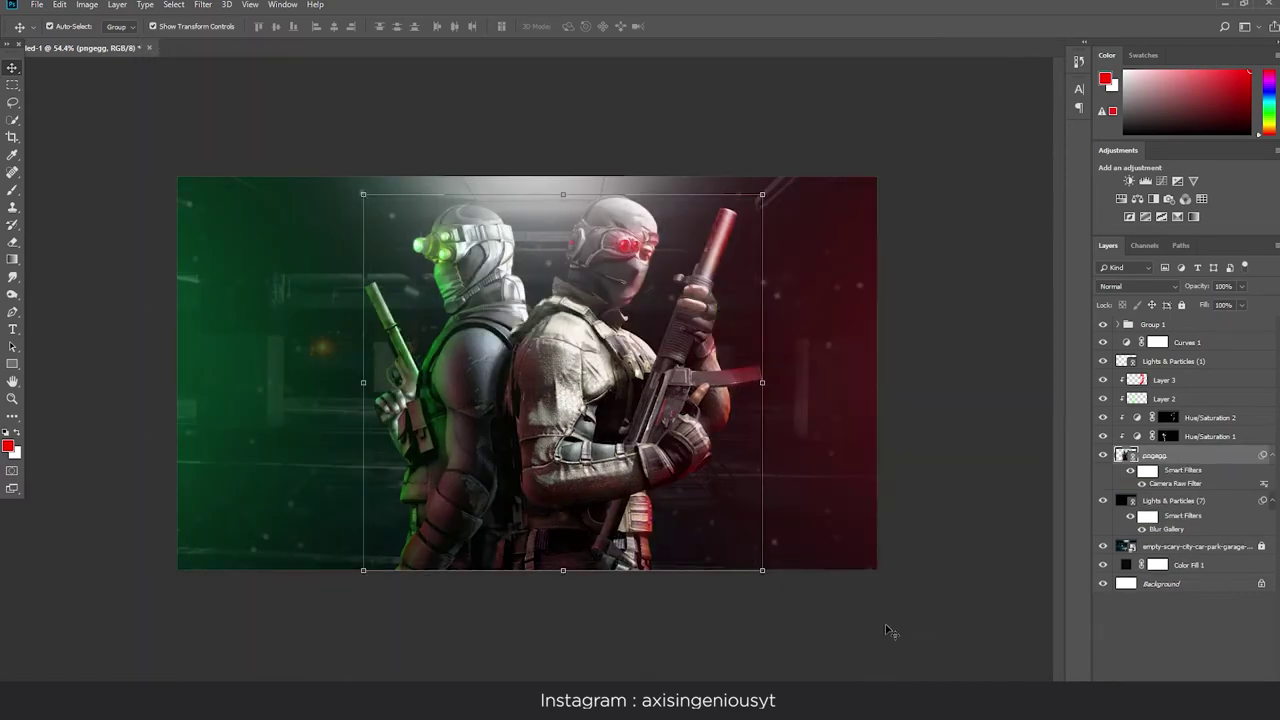
Try moving Lights & Particles down, zoom in, and add an empty layer above the soldiers.
scroll(537, 214, "down", 3)
mouse_move(537, 212)
left_mouse_down()
mouse_move(537, 229)
mouse_move(886, 386)
left_mouse_up()
key("ctrl+plus")
left_click(1158, 468)
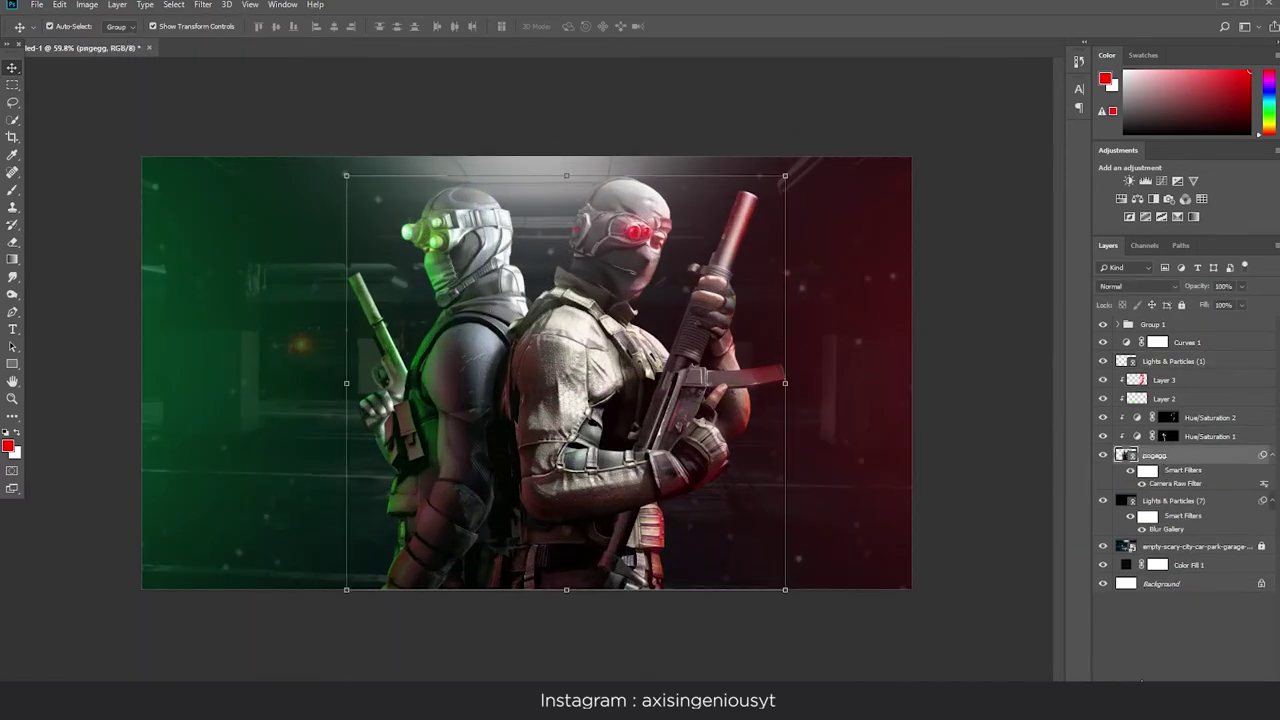
Create new Layer 4 and set a near-white foreground colour for the brush.
key("ctrl+shift+alt+n")
key("b")
scroll(424, 180, "up", 5)
left_click(8, 445)
left_click(686, 160)
left_click(1054, 212)
scroll(257, 214, "up", 3)
left_click(8, 445)
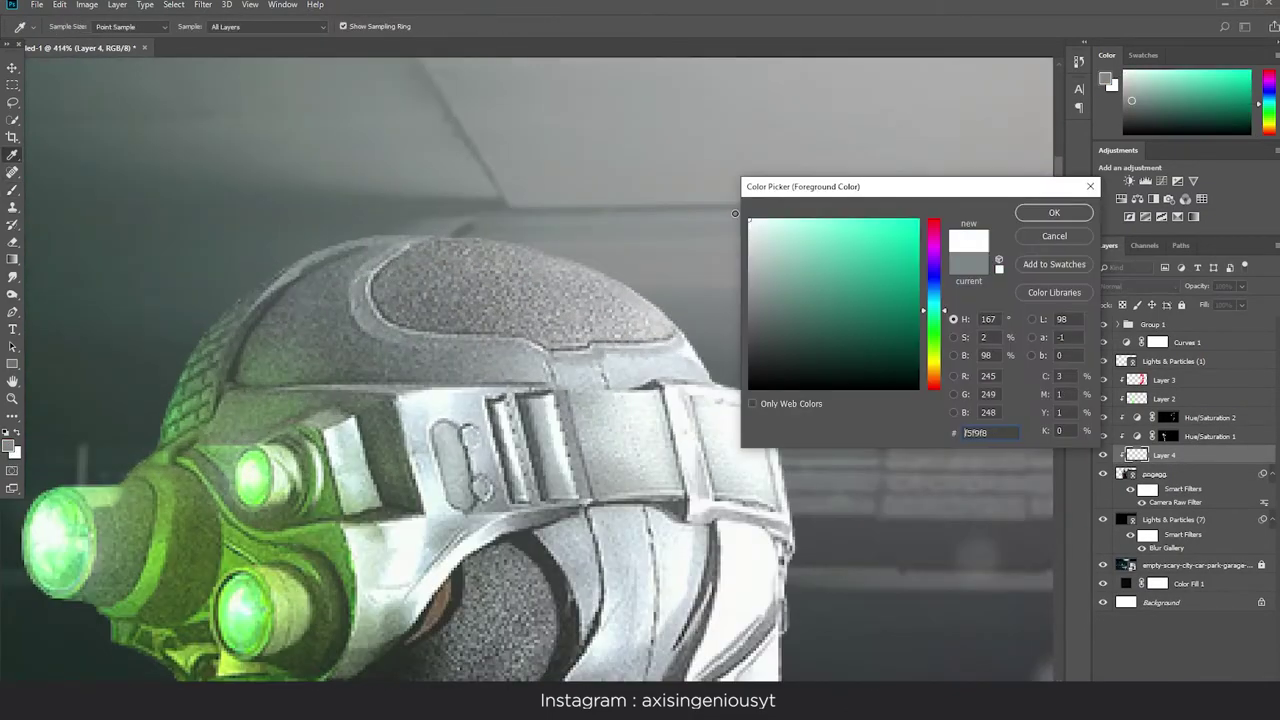
key("Return")
Paint a near-white highlight along the helmet's top and set Layer 4 to Lighten.
left_click_drag(690, 300, 135, 450)
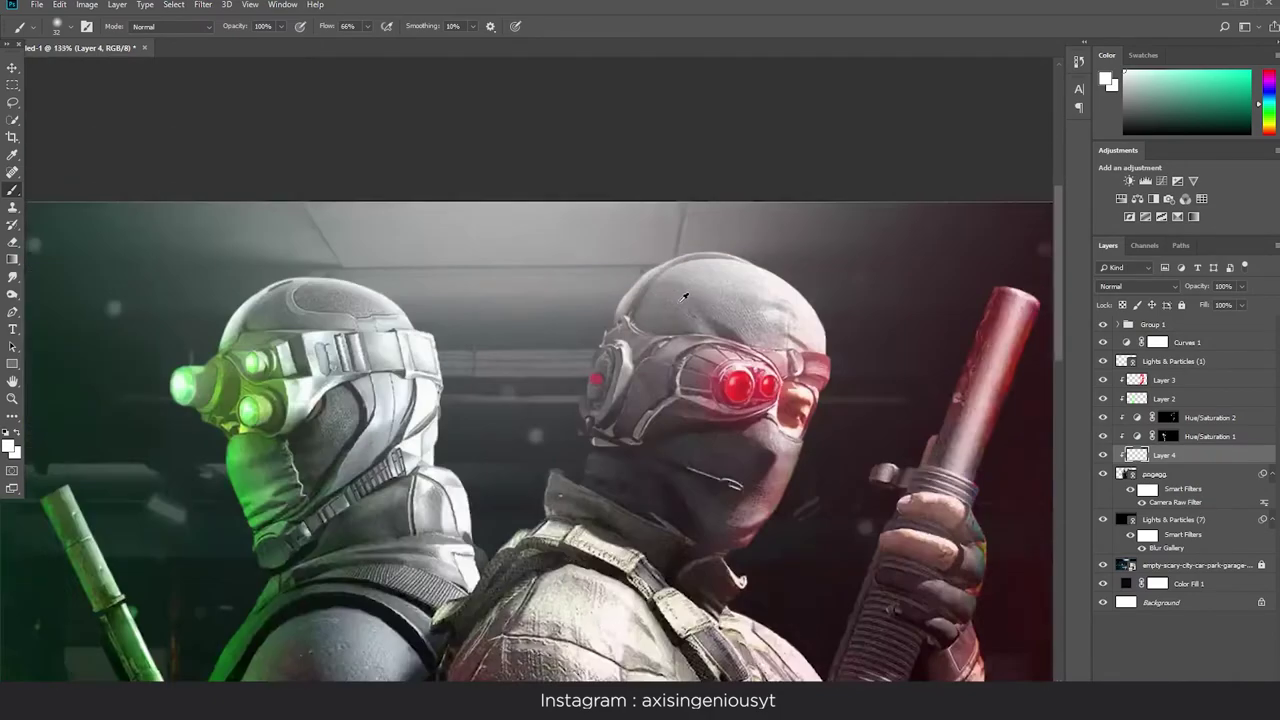
left_click(1138, 286)
left_click(1130, 395)
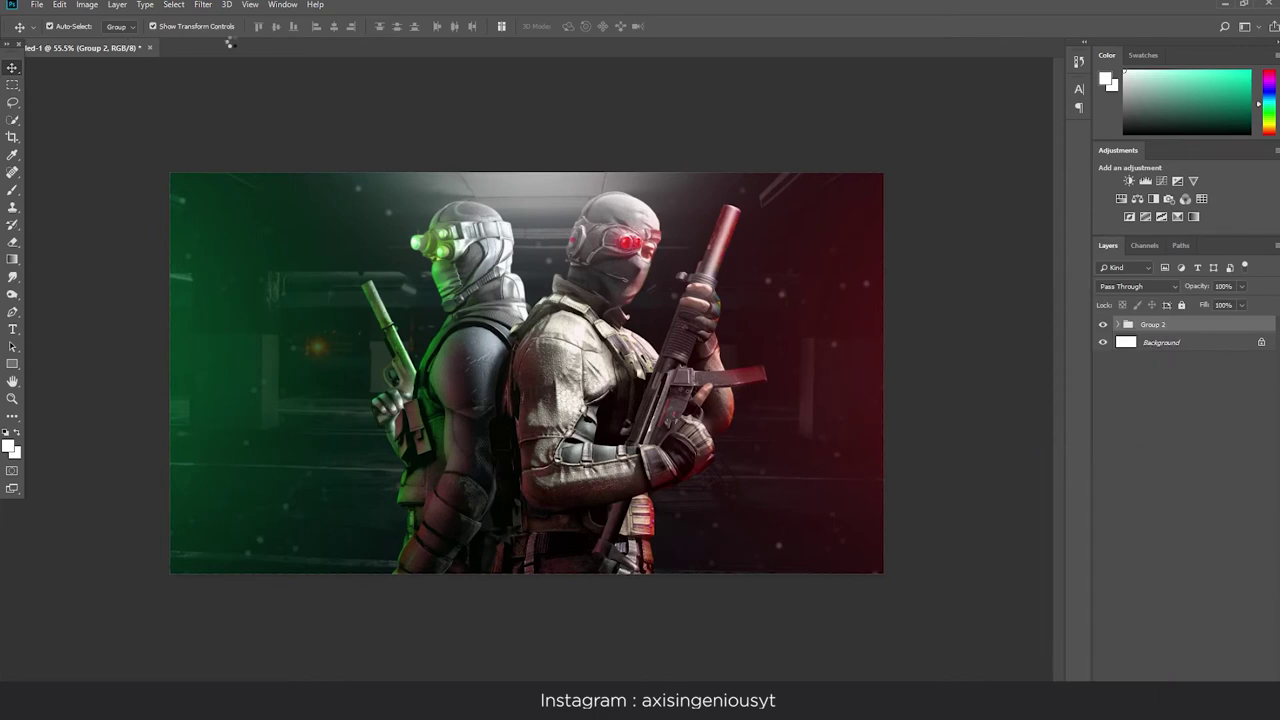
Open Camera Raw on Group 2 and darken exposure, adjusting contrast and highlights.
left_click(203, 4)
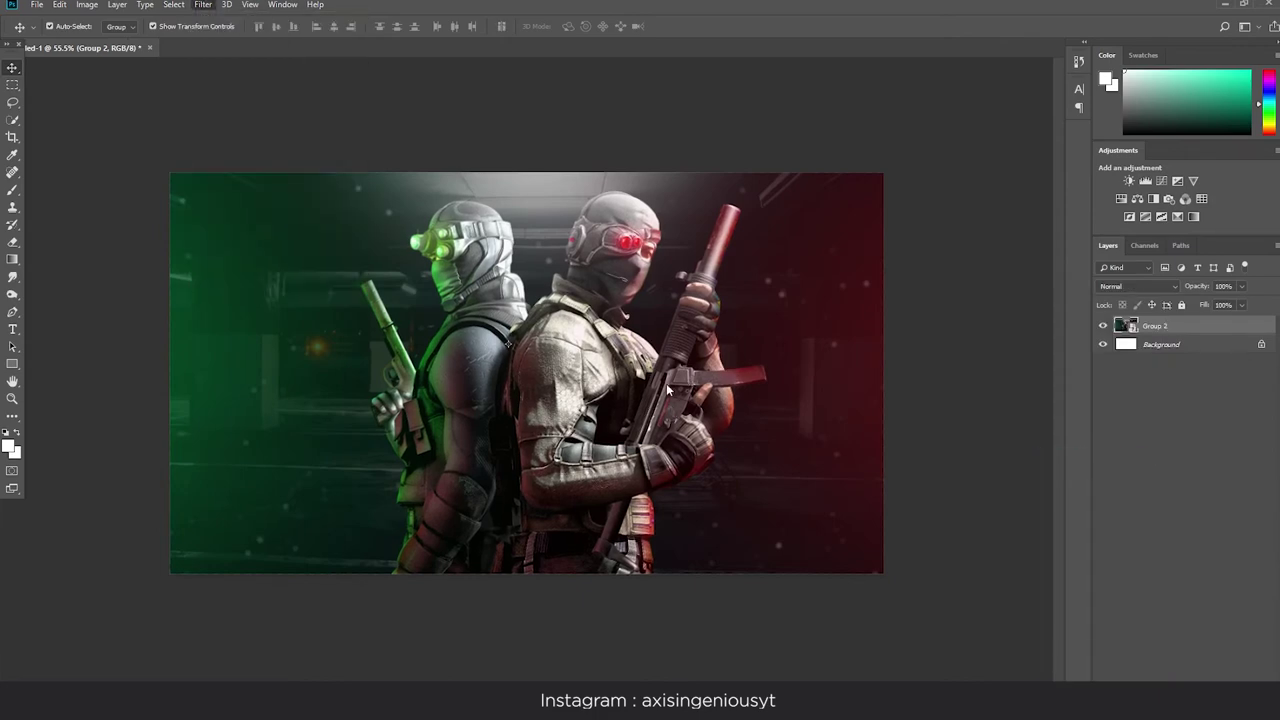
key("ctrl+shift+a")
left_click_drag(885, 355, 887, 355)
mouse_move(885, 372)
left_mouse_down()
mouse_move(832, 395)
mouse_move(874, 393)
mouse_move(848, 413)
mouse_move(901, 433)
mouse_move(854, 488)
mouse_move(876, 507)
left_mouse_up()
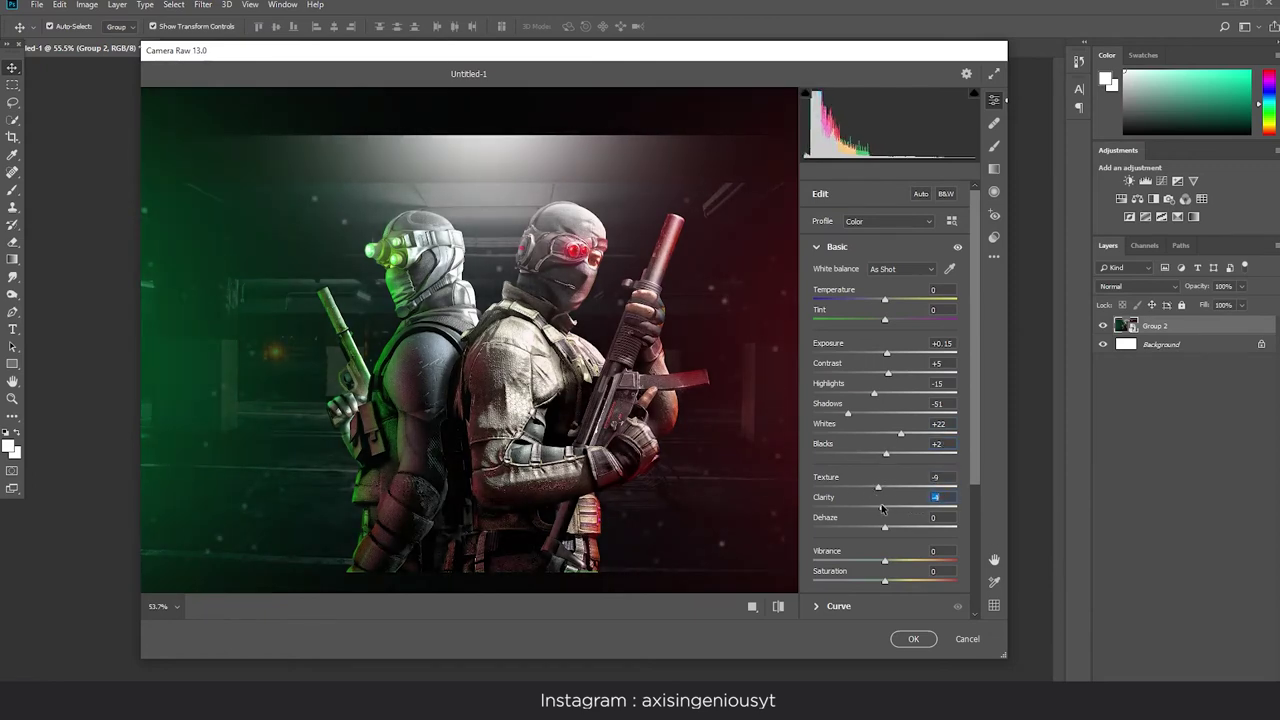
Add film grain in the Camera Raw Effects panel.
scroll(876, 491, "down", 1)
scroll(876, 491, "down", 1)
scroll(840, 540, "down", 1)
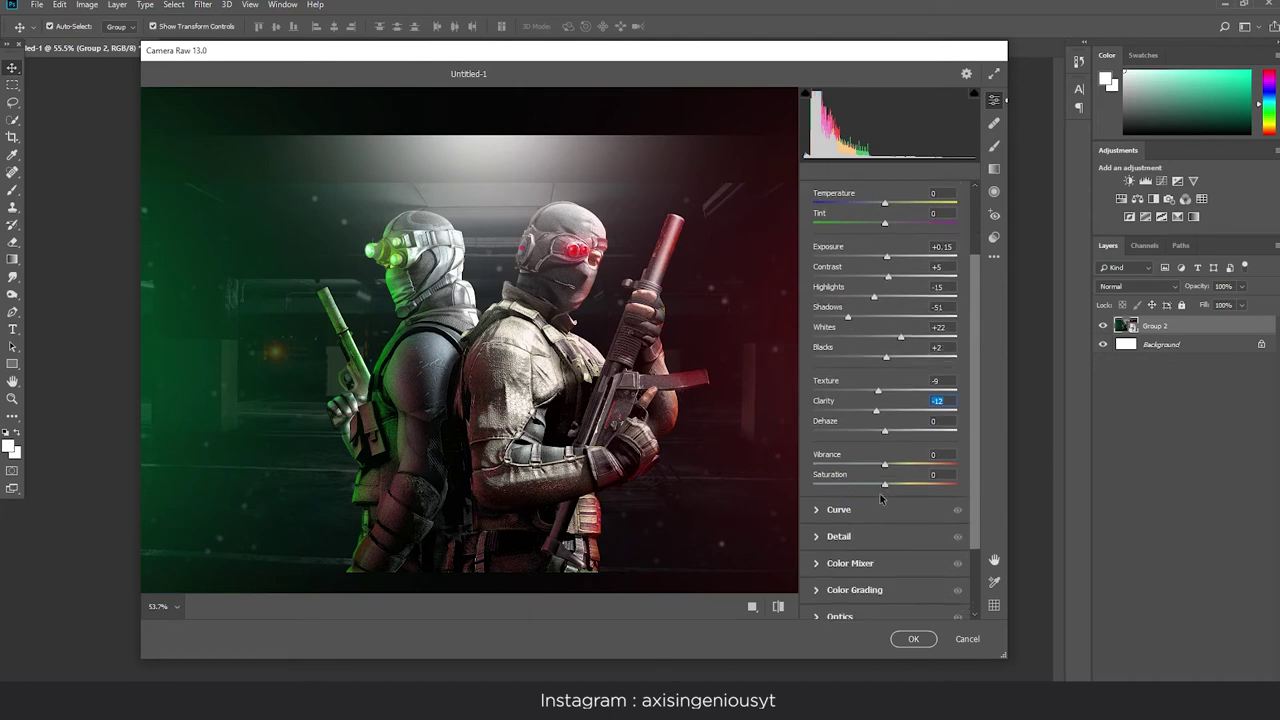
scroll(816, 577, "down", 1)
left_click(816, 577)
mouse_move(815, 467)
left_mouse_down()
mouse_move(840, 468)
mouse_move(813, 494)
left_mouse_up()
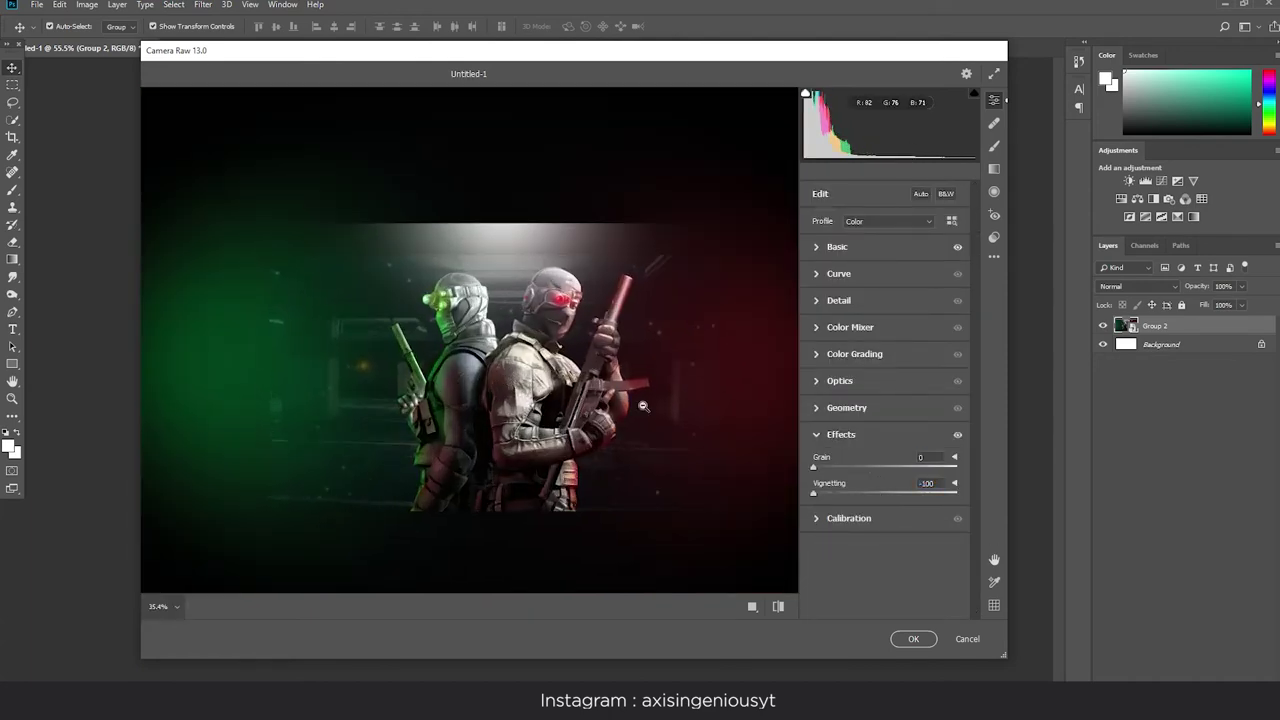
Add a tone curve point pulling the bright tones slightly down.
left_click(818, 274)
left_click(878, 392)
left_click_drag(932, 338, 932, 344)
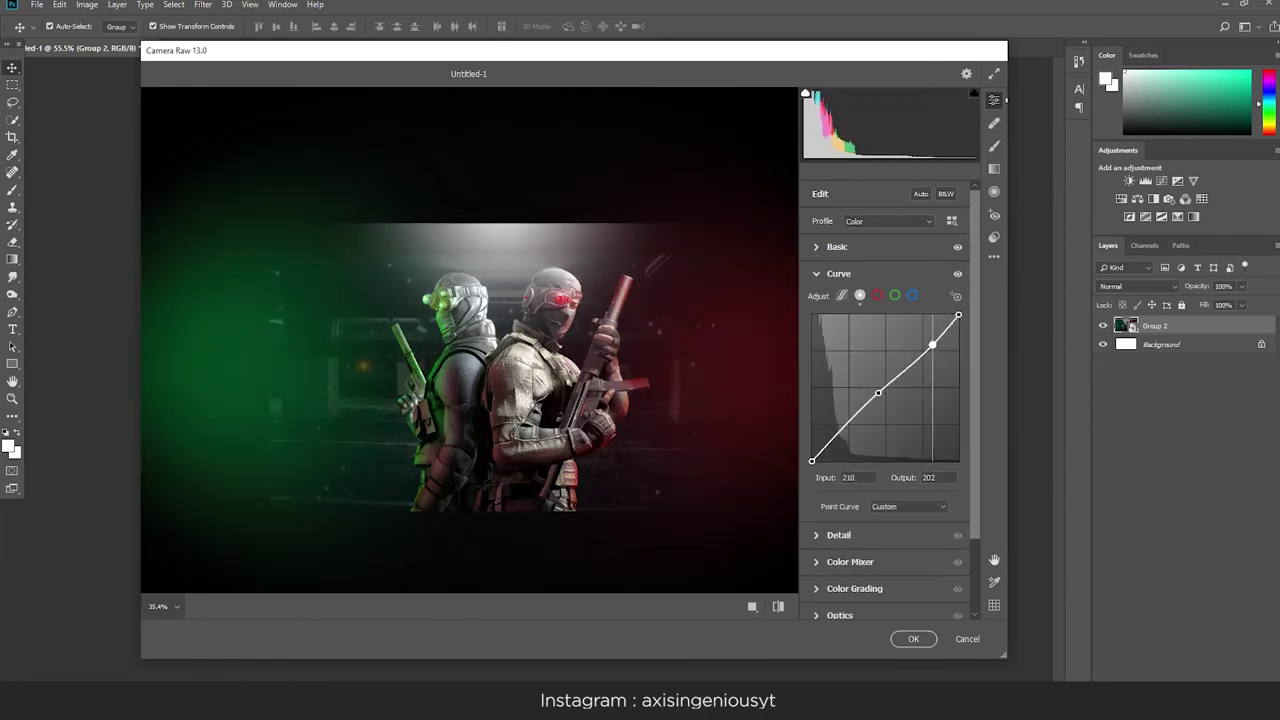
Cool the white balance, reduce magenta, tweak exposure, set vibrance +43, and apply.
left_click(855, 247)
left_click_drag(885, 300, 907, 308)
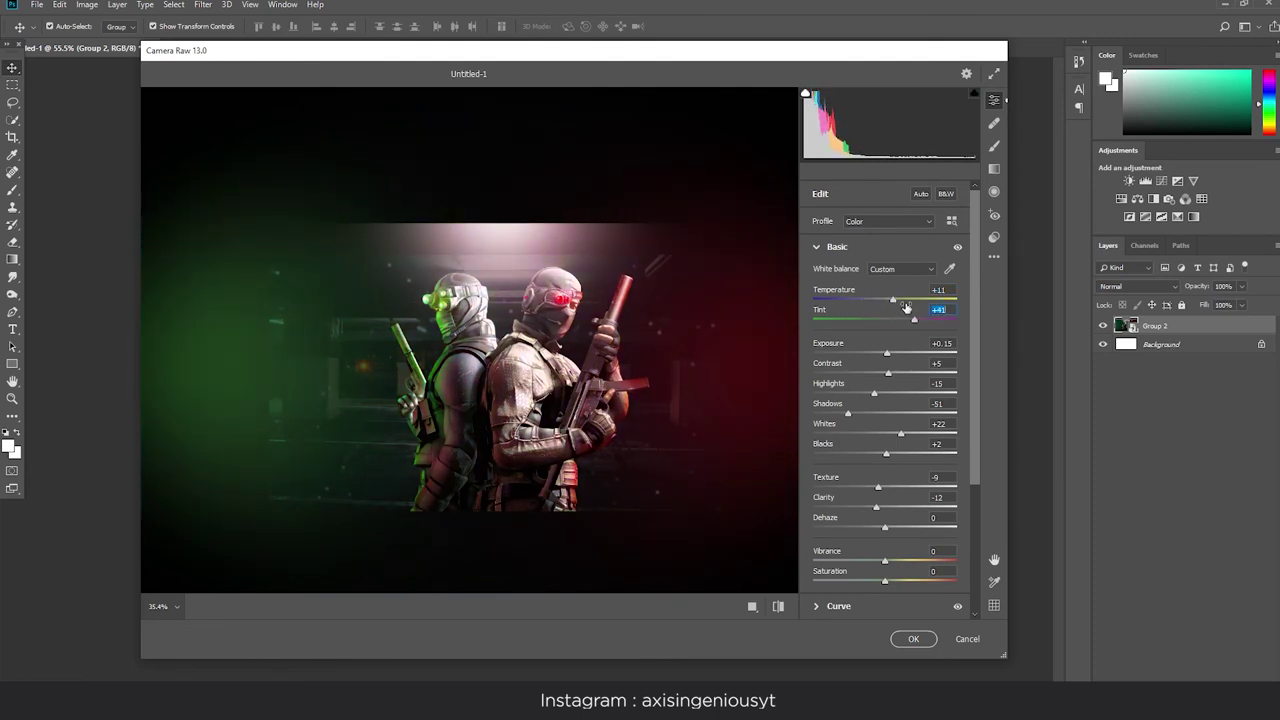
left_click(887, 320)
left_click_drag(893, 302, 872, 300)
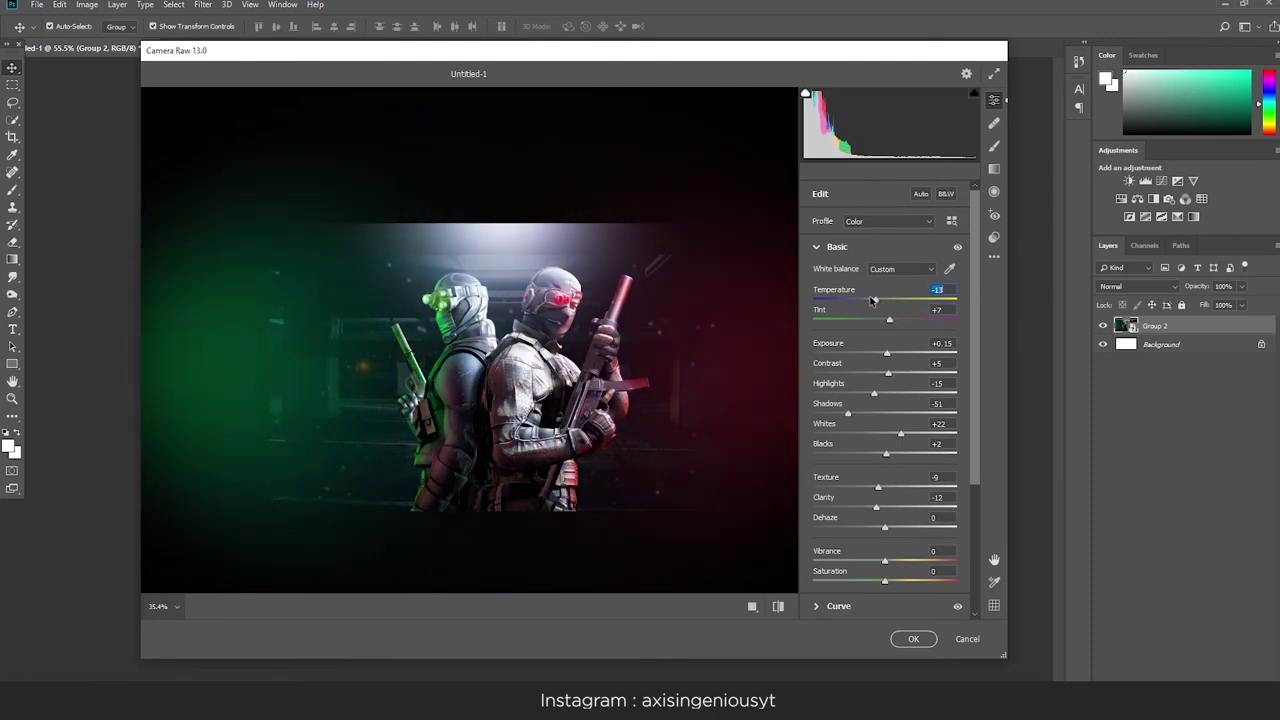
left_click(886, 353)
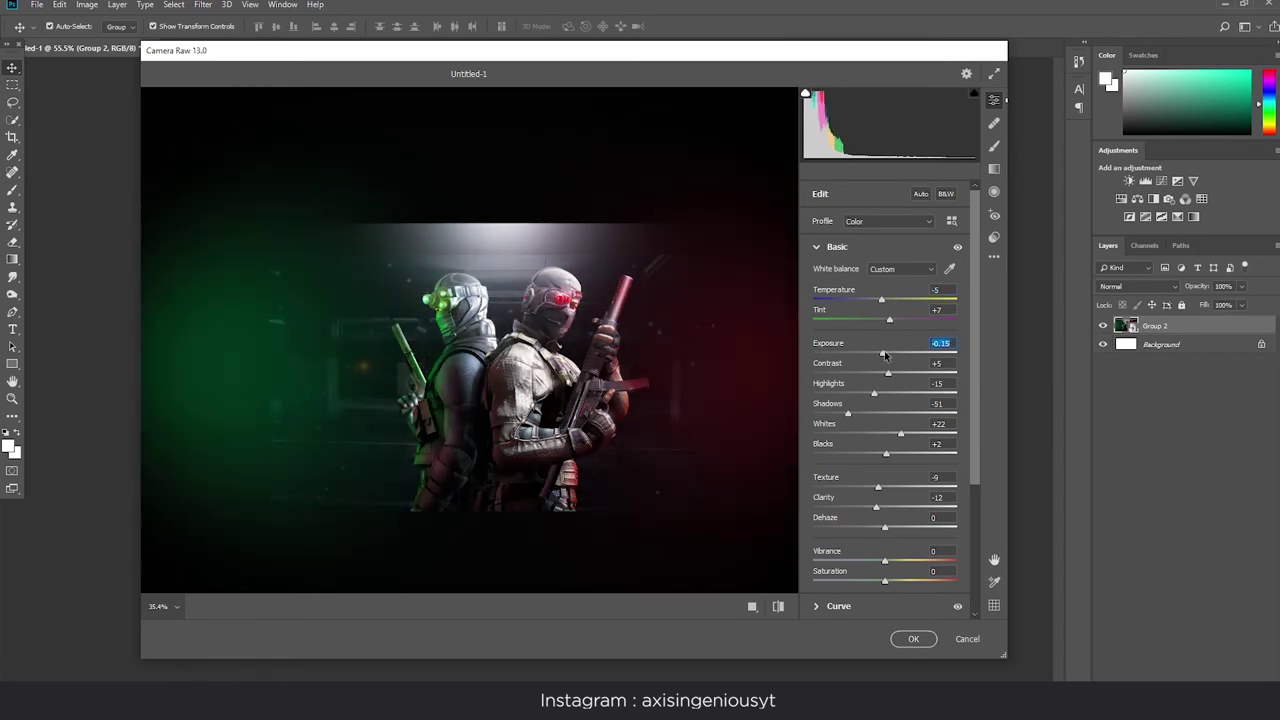
scroll(851, 565, "down", 1)
left_click(877, 528)
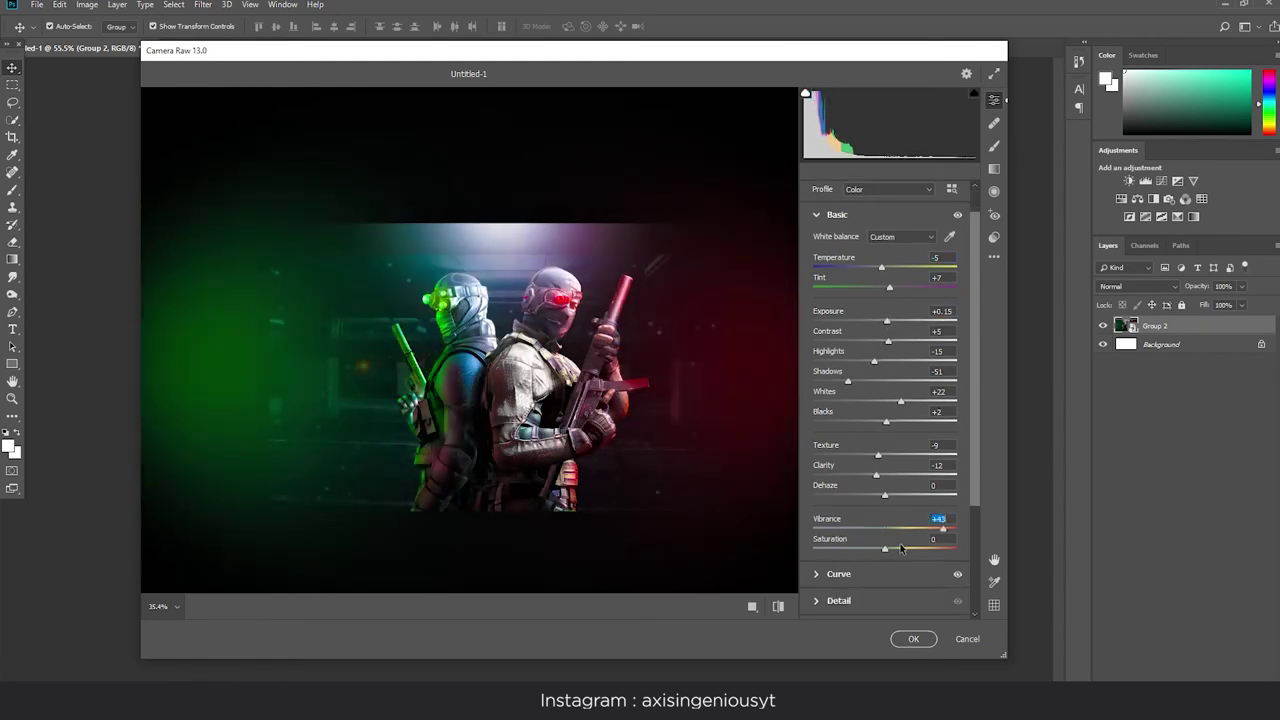
left_click(912, 639)
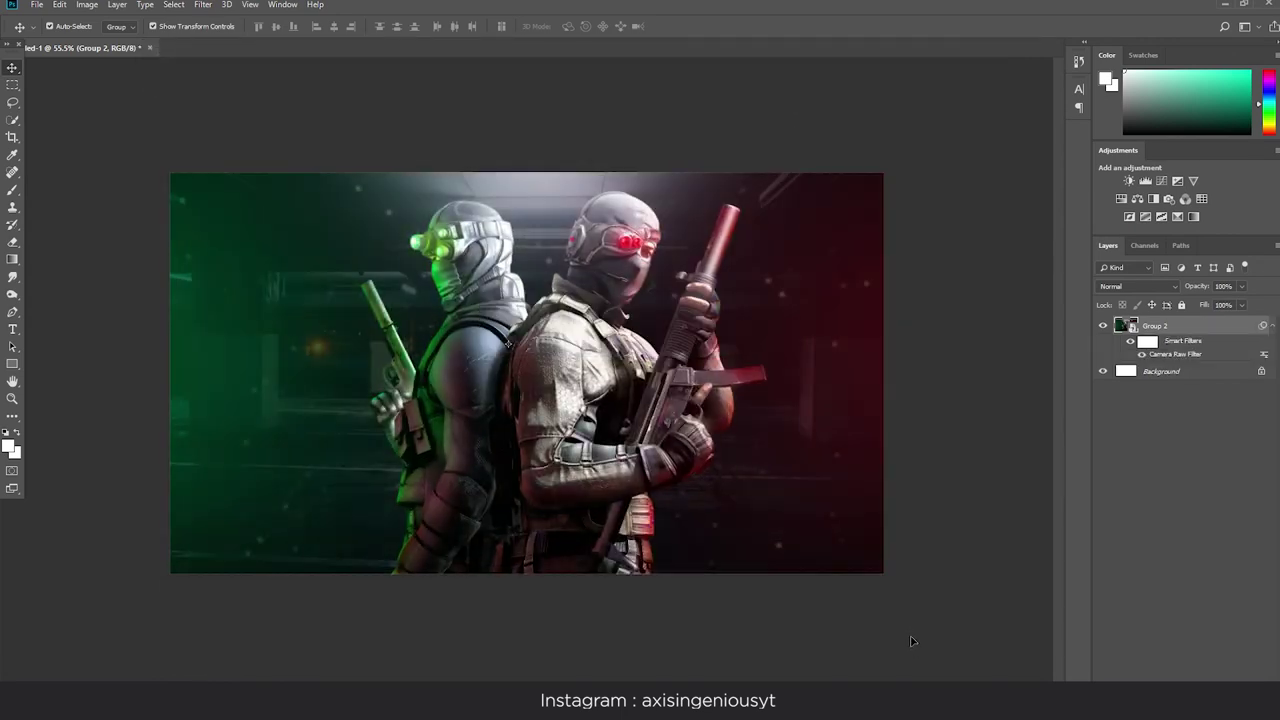